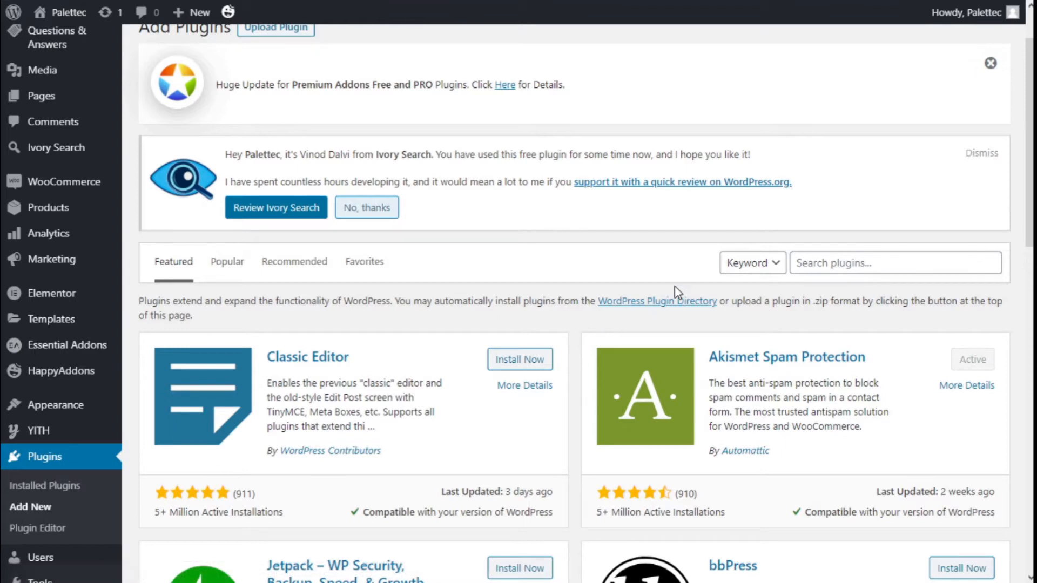
# Step: Search the plugin directory for "swatches"
pyautogui.click(856, 254)
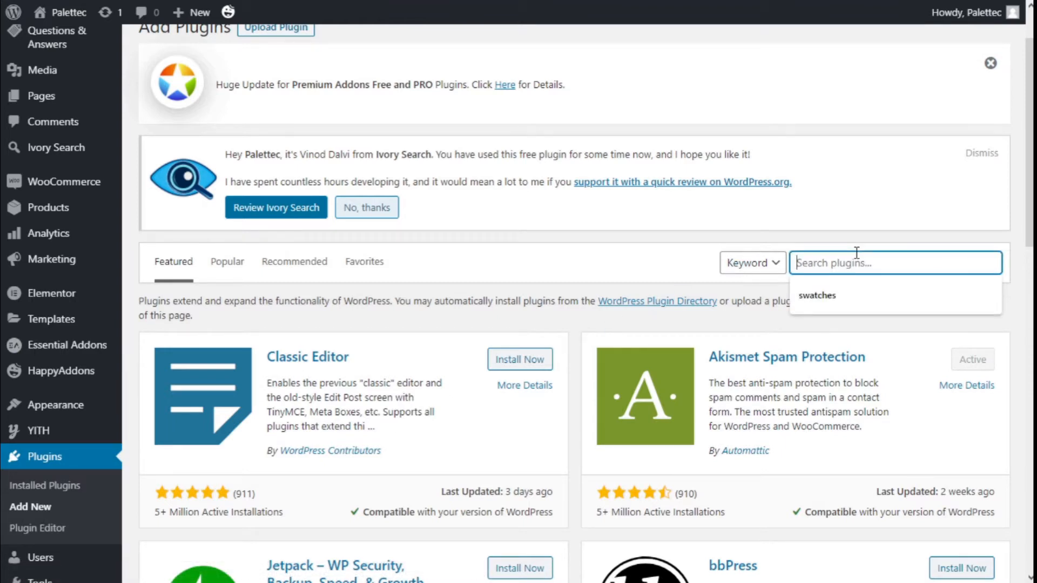
pyautogui.write('swatches')
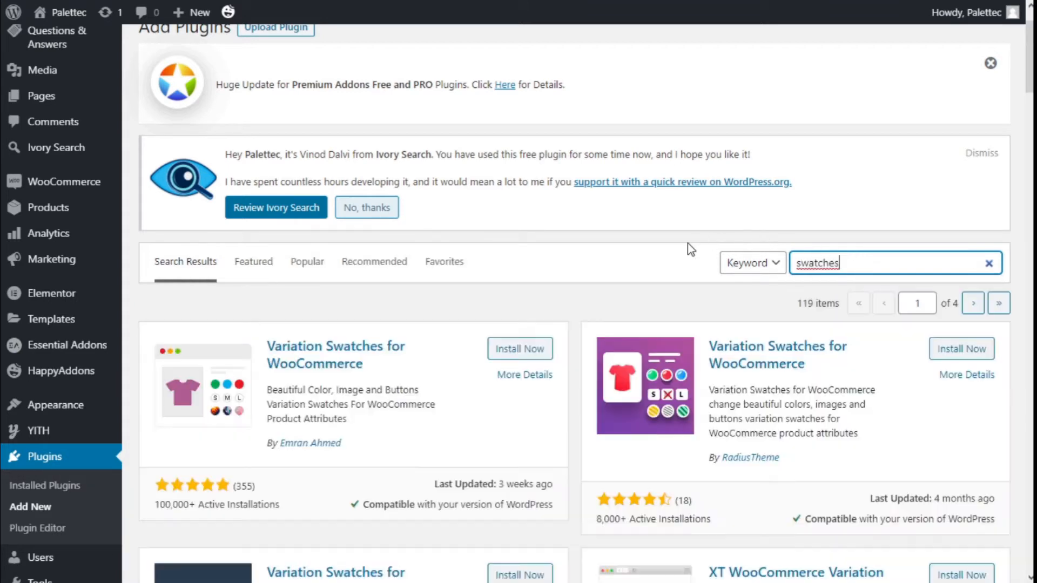
pyautogui.scroll(-2, 688, 248)
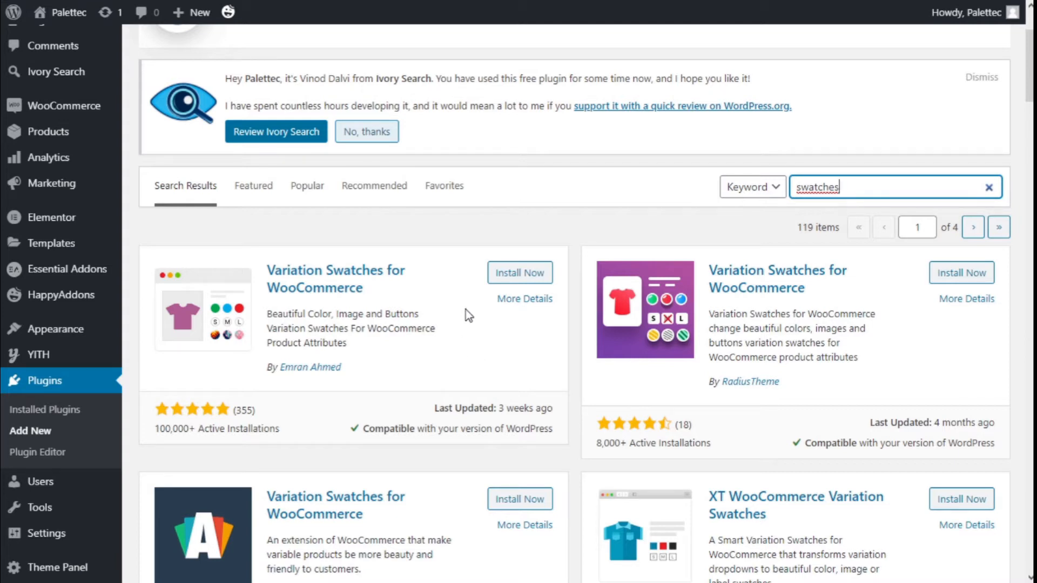
# Step: Install and activate the Variation Swatches for WooCommerce plugin that has 100,000+ active installations
pyautogui.click(511, 274)
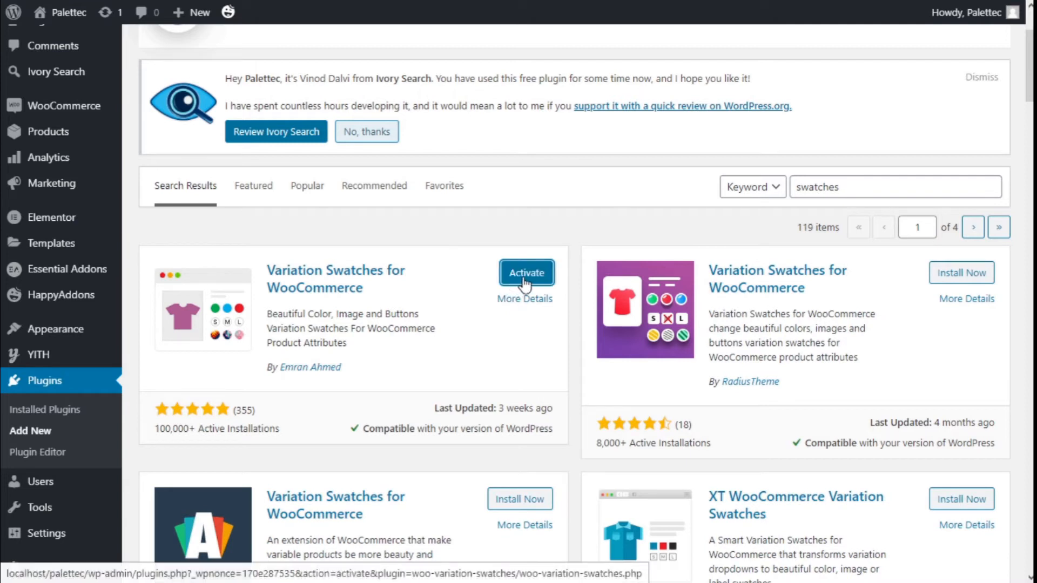
pyautogui.click(523, 277)
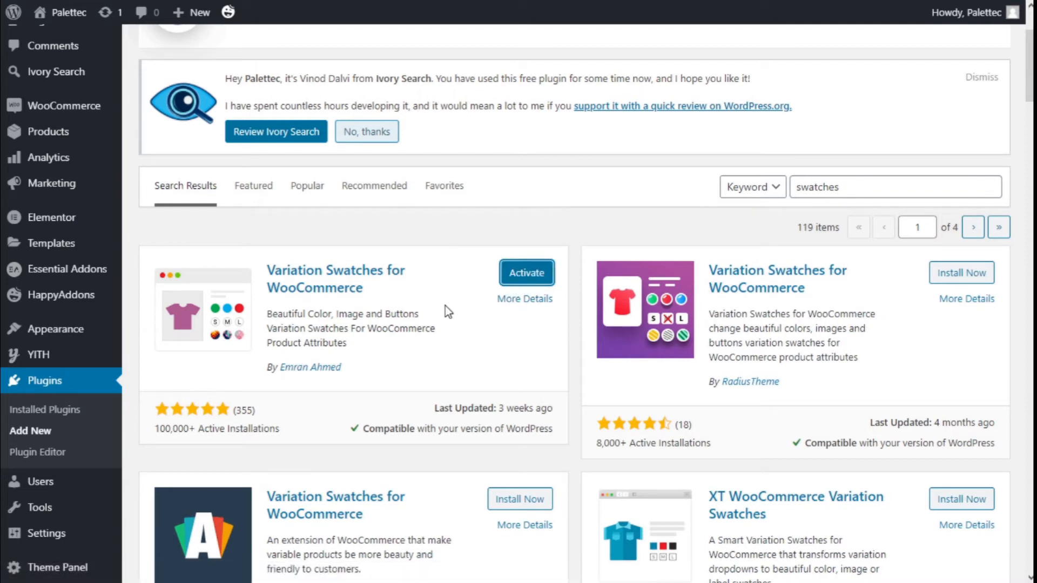
pyautogui.scroll(-6, 445, 307)
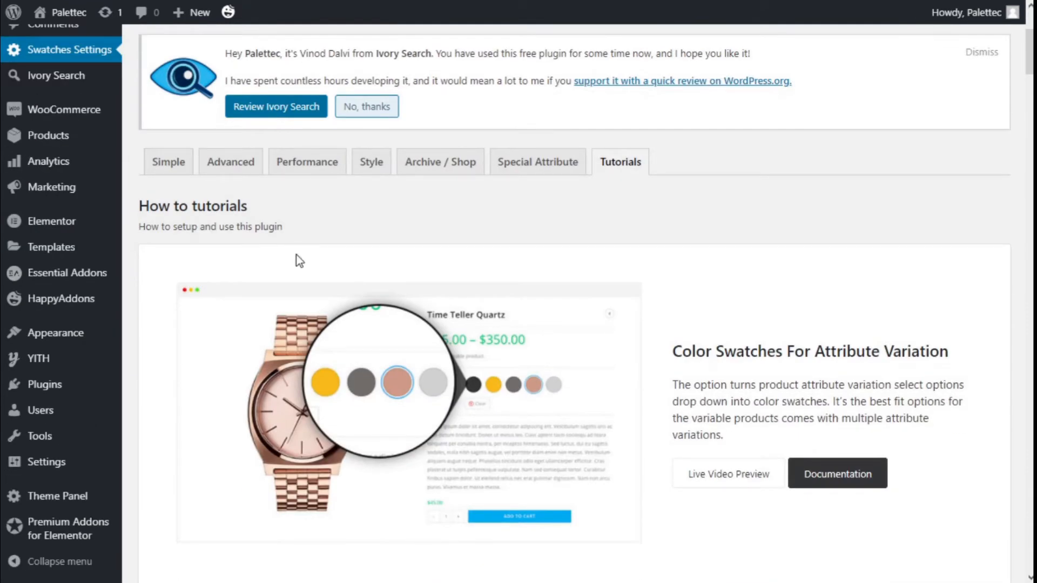
# Step: Set the attribute shape style to Rounded Shape in the Simple swatches settings
pyautogui.scroll(4, 292, 245)
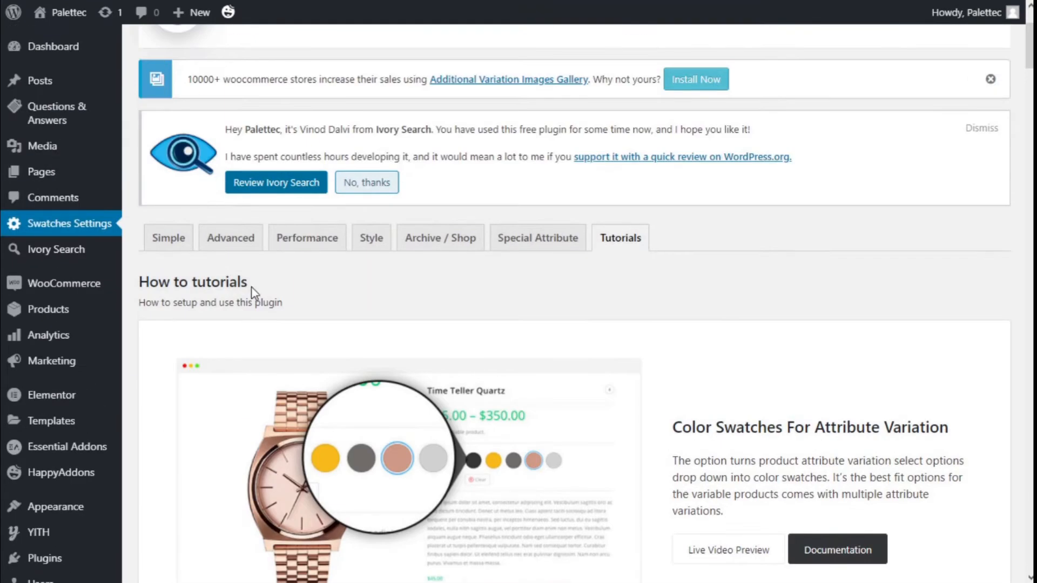
pyautogui.click(168, 238)
pyautogui.scroll(-3, 695, 233)
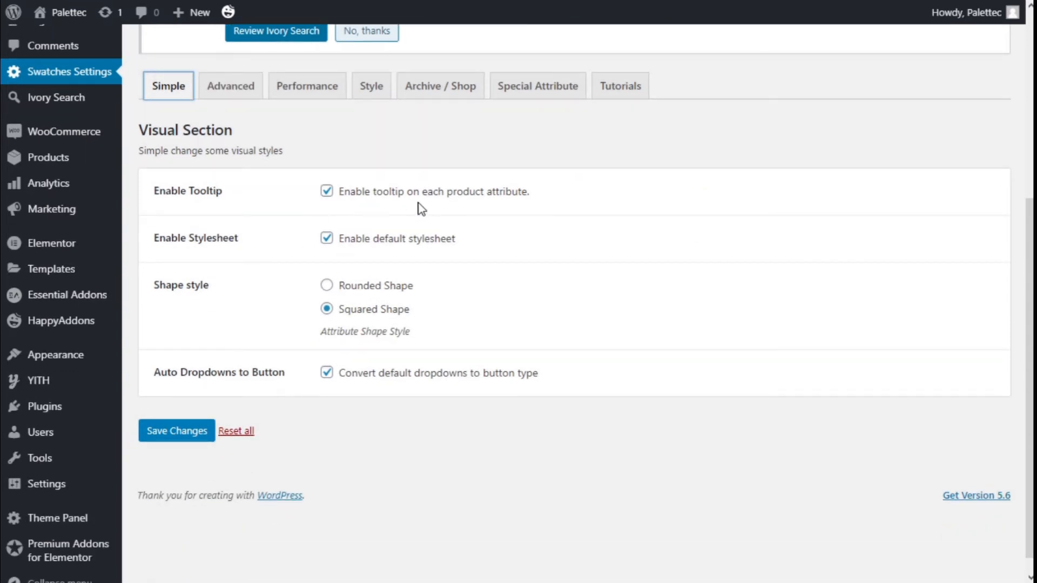
pyautogui.scroll(-1, 538, 205)
pyautogui.scroll(3, 259, 242)
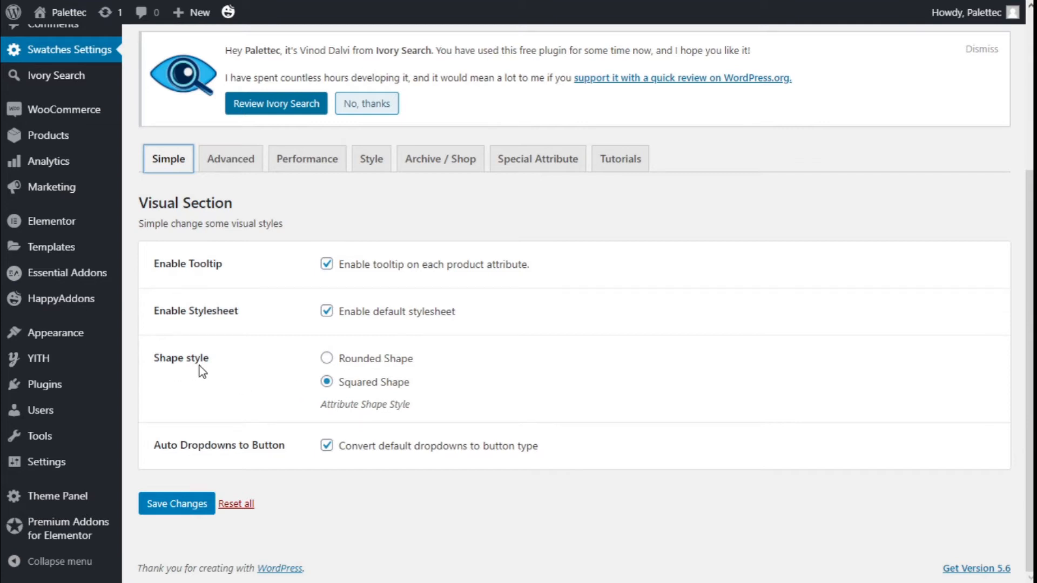
pyautogui.click(328, 360)
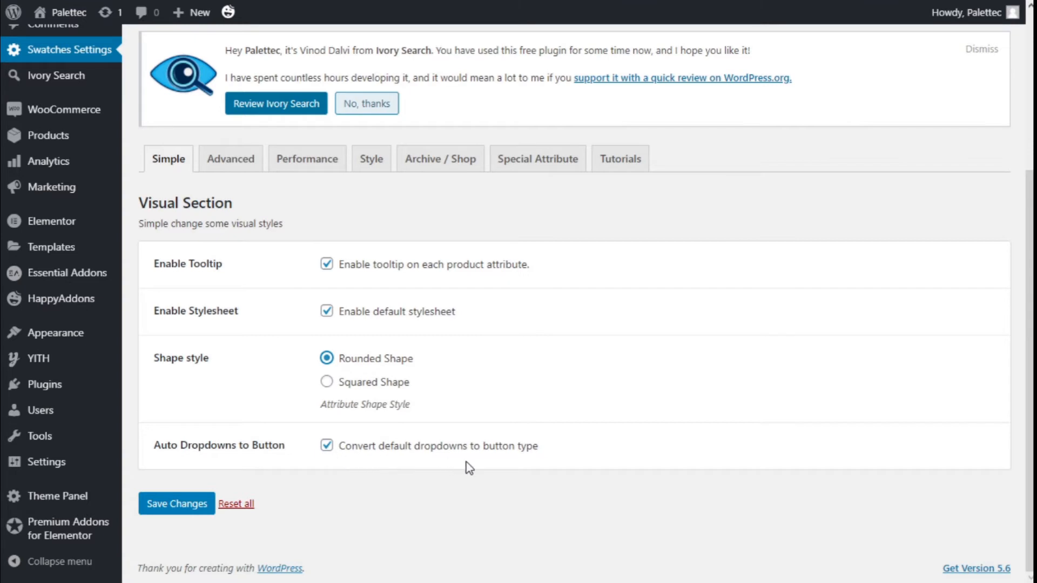
# Step: Review the Advanced swatches settings, including attribute behavior, the available attribute image sizes, item width, height and font size
pyautogui.click(230, 169)
pyautogui.scroll(-2, 270, 264)
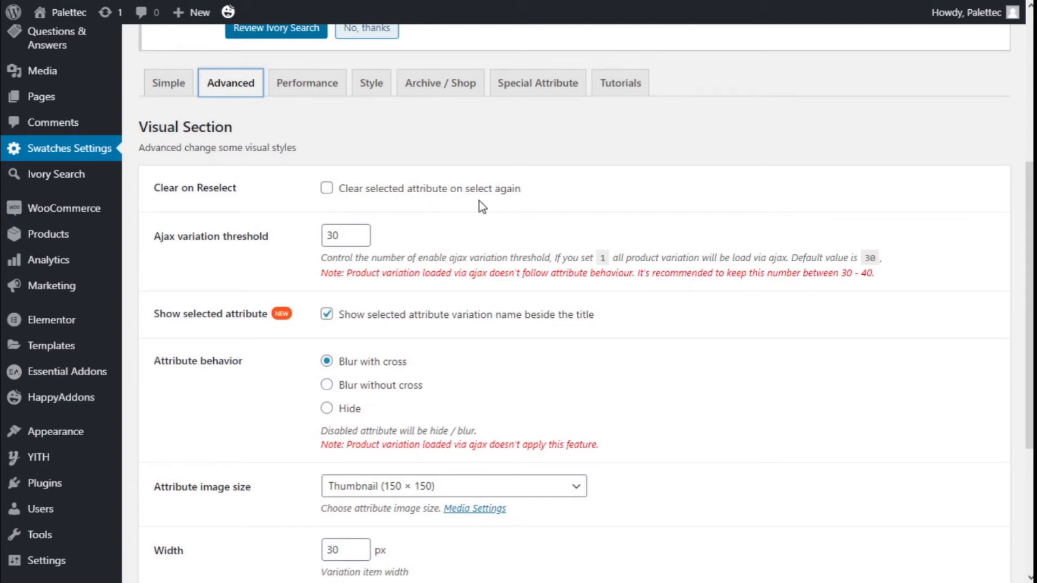
pyautogui.scroll(-2, 479, 201)
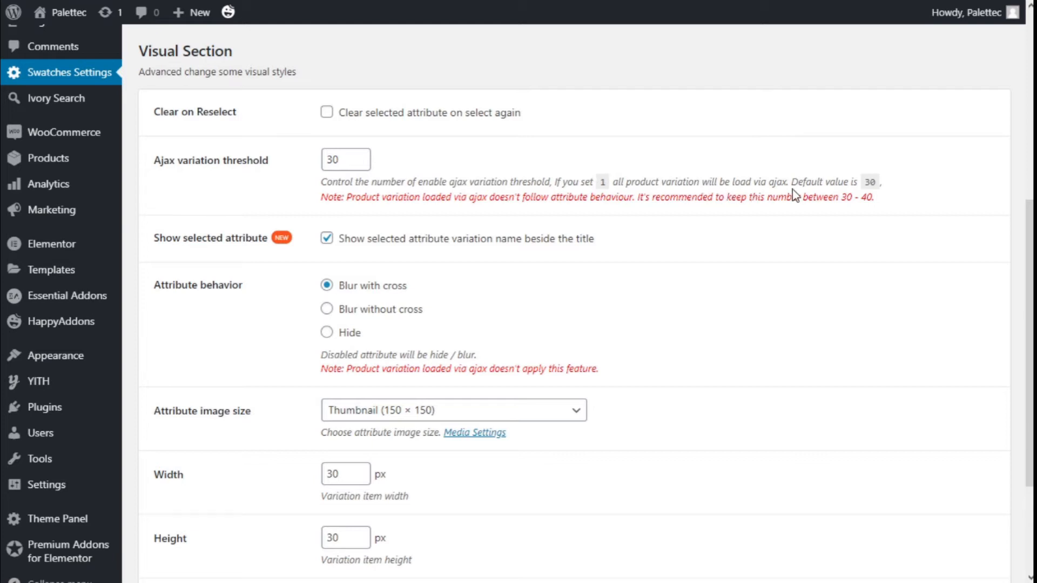
pyautogui.scroll(-3, 459, 179)
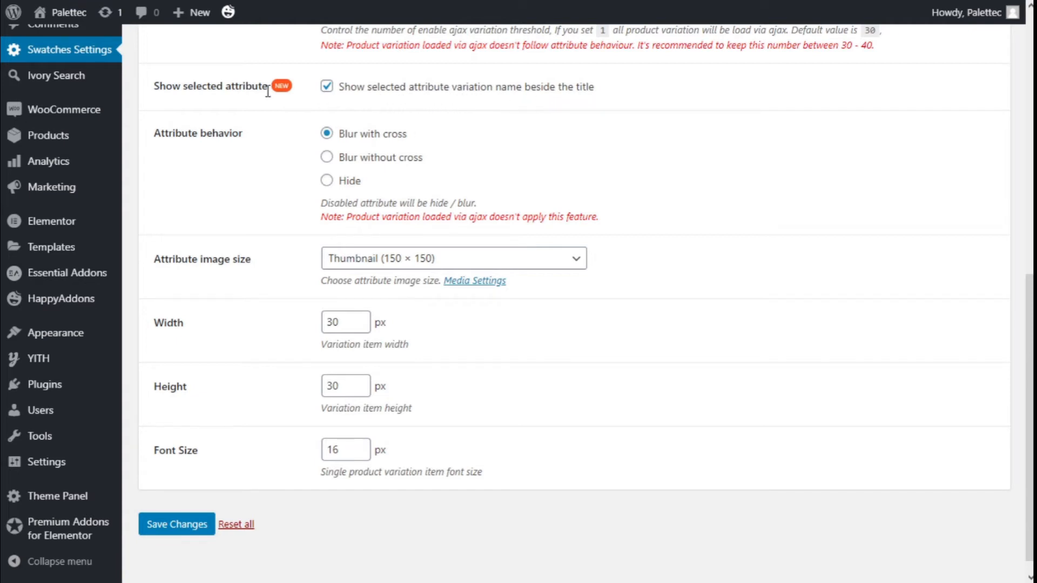
pyautogui.scroll(-1, 345, 108)
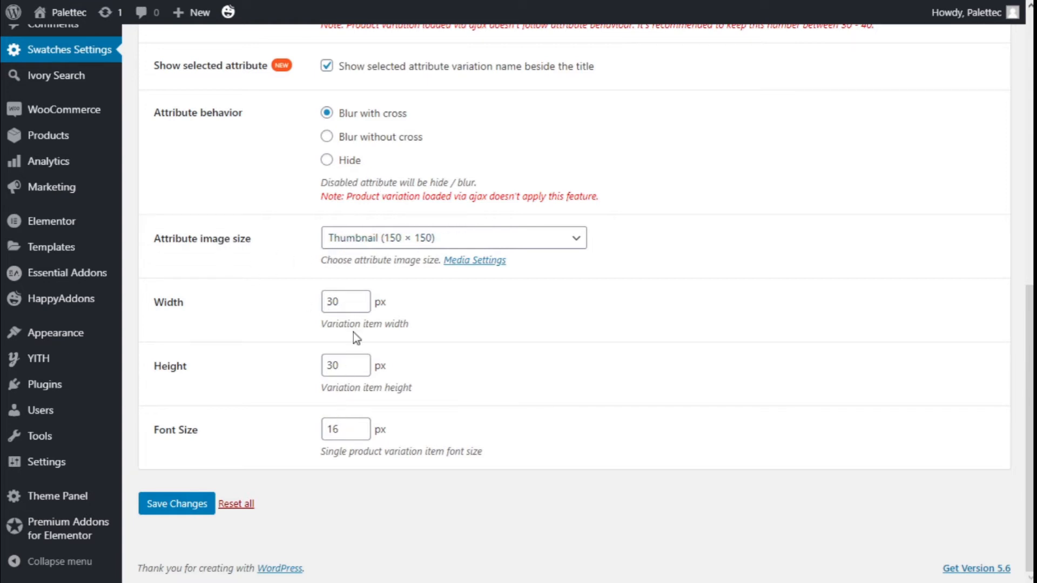
pyautogui.click(381, 239)
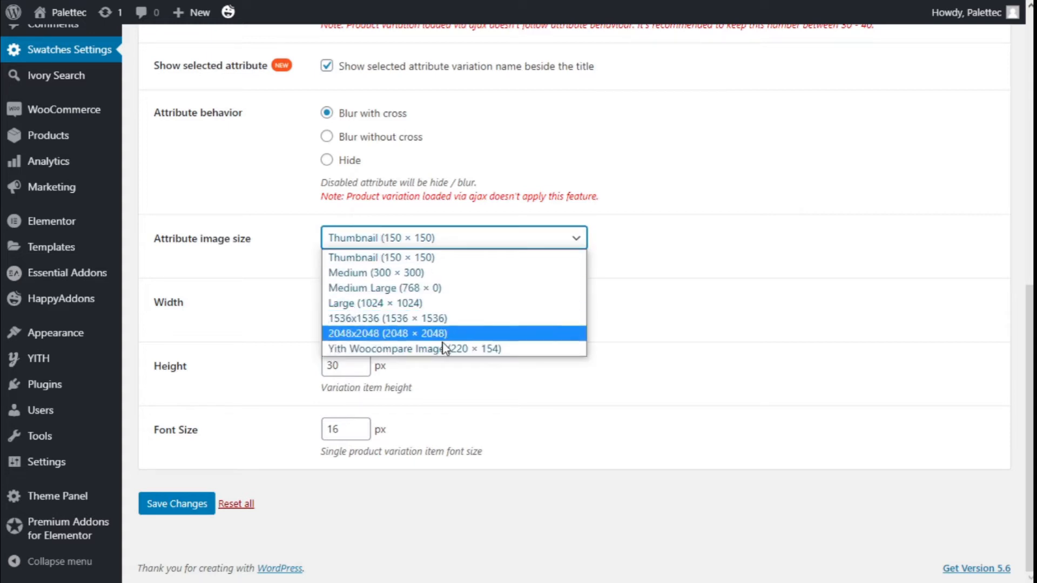
pyautogui.click(618, 276)
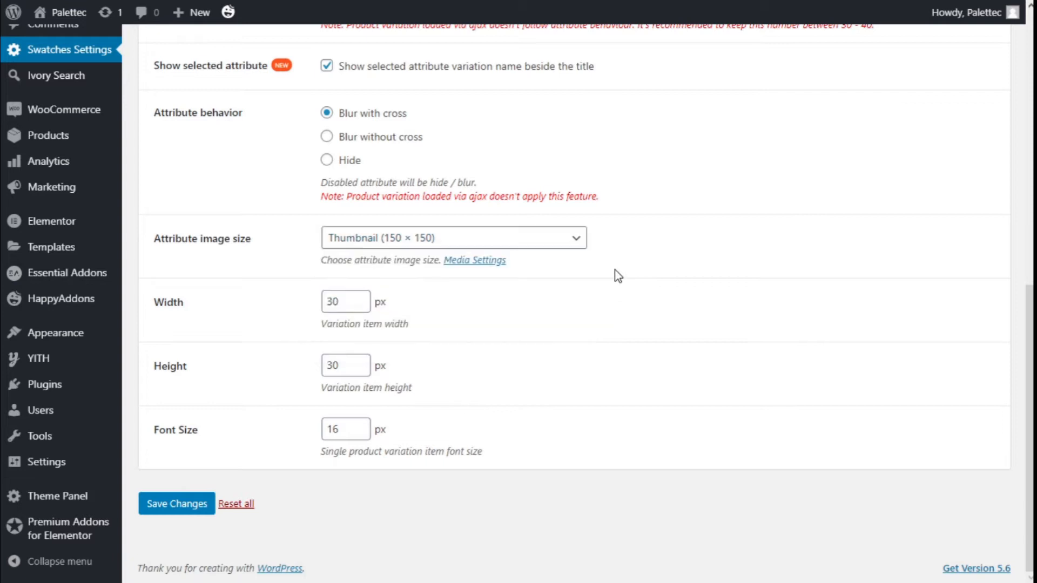
pyautogui.scroll(1, 374, 324)
pyautogui.scroll(-2, 373, 324)
pyautogui.scroll(4, 199, 317)
pyautogui.scroll(1, 197, 313)
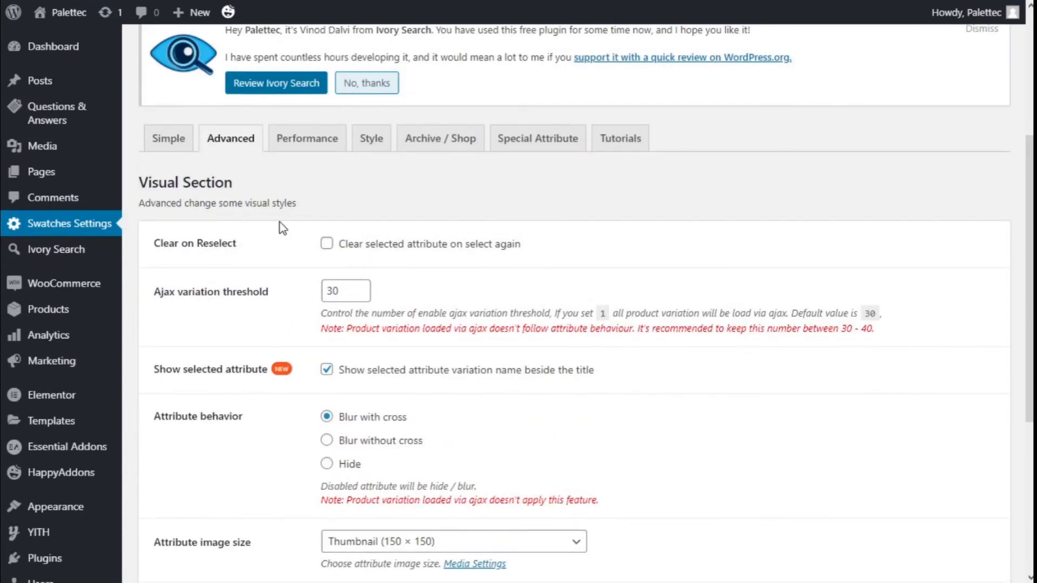
# Step: Look through the Performance, Style, Archive / Shop and Special Attribute sections of the swatches settings
pyautogui.click(322, 151)
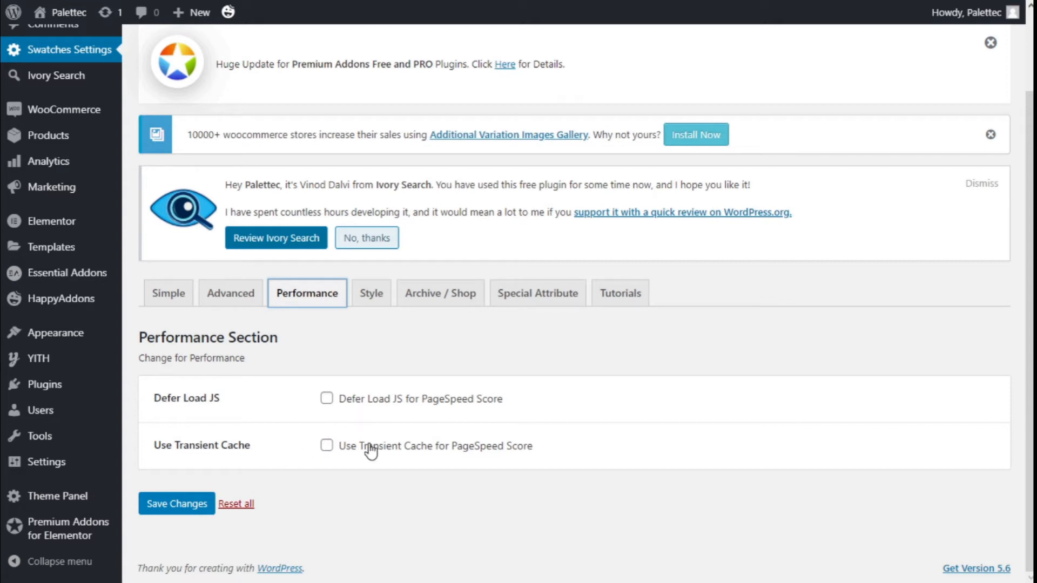
pyautogui.click(372, 305)
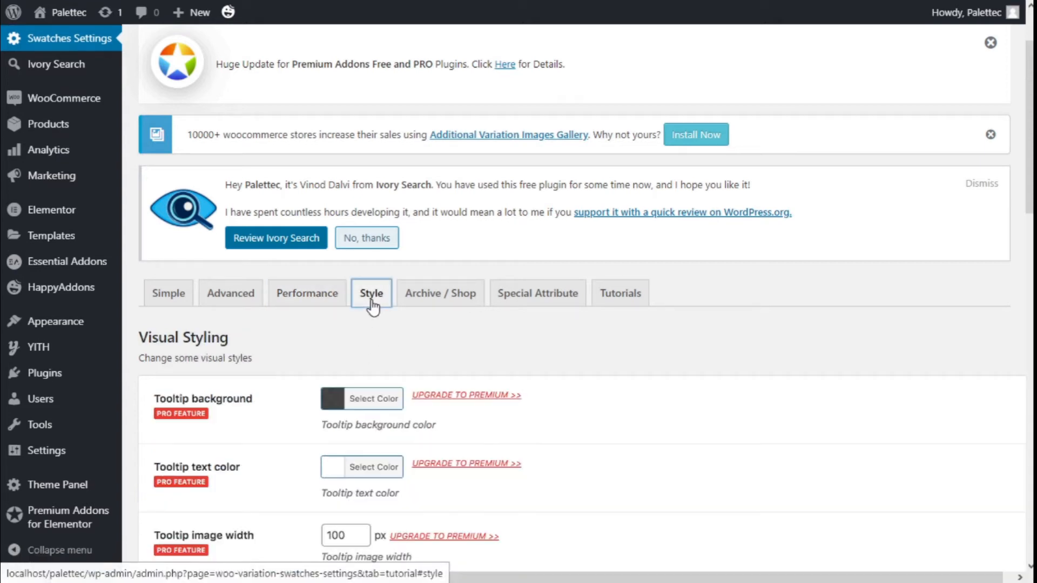
pyautogui.click(424, 301)
pyautogui.click(511, 301)
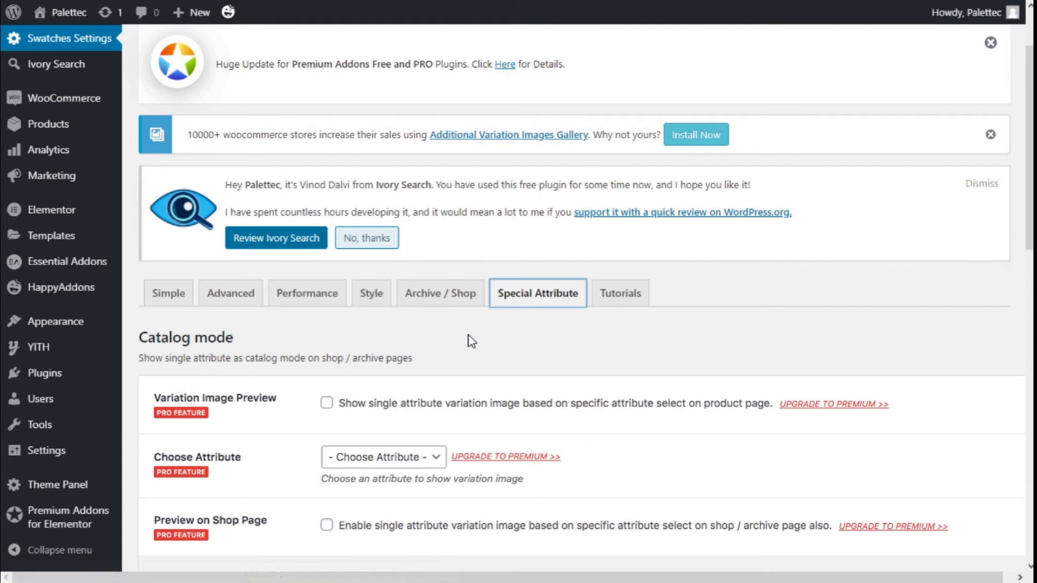
pyautogui.scroll(-3, 224, 319)
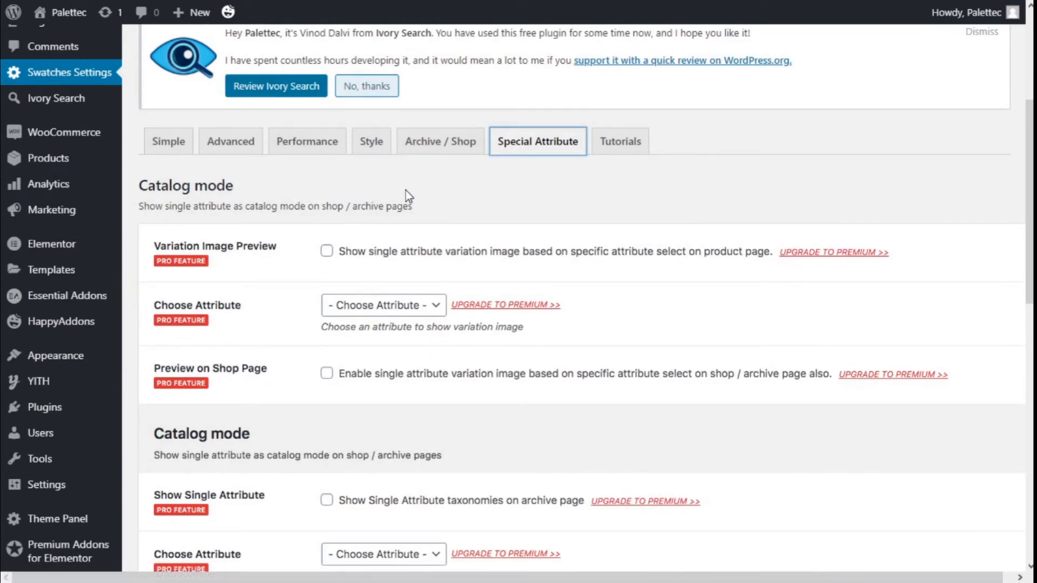
pyautogui.scroll(2, 371, 262)
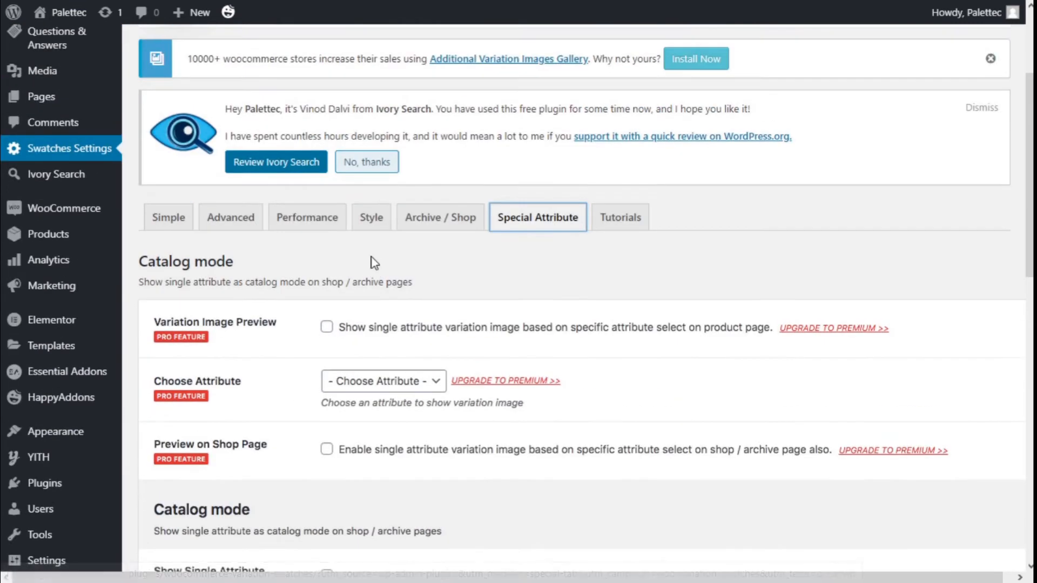
pyautogui.scroll(3, 372, 257)
pyautogui.scroll(-1, 372, 257)
pyautogui.scroll(2, 371, 257)
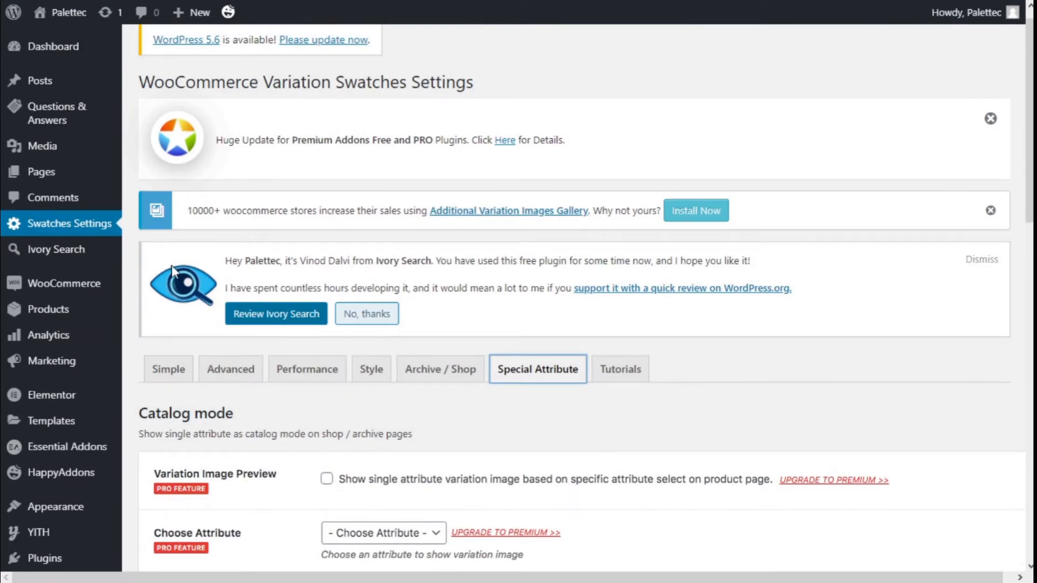
pyautogui.scroll(-2, 176, 270)
# Step: Open the product Attributes page
pyautogui.moveTo(103, 244)
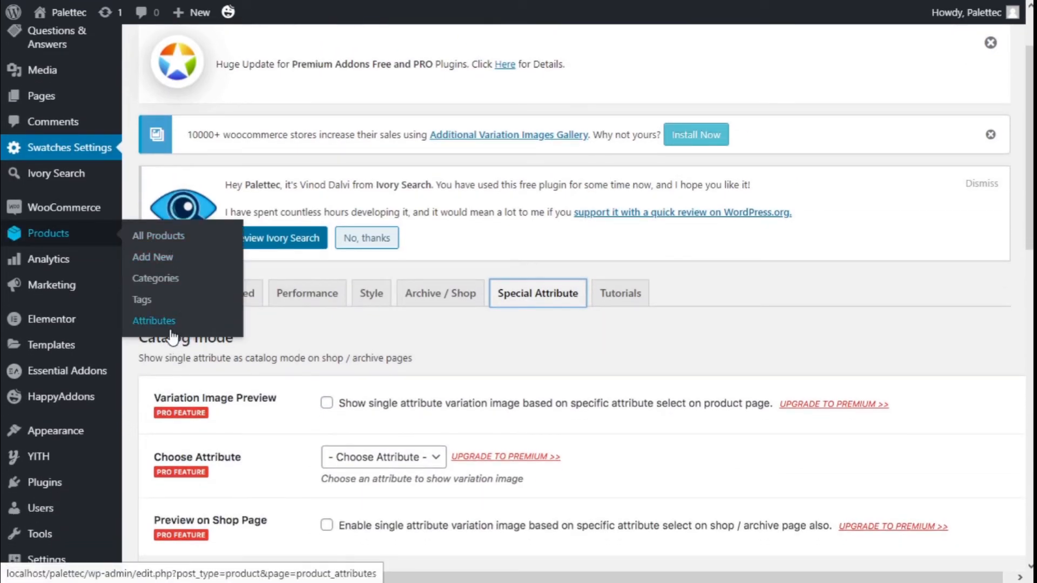
pyautogui.click(154, 321)
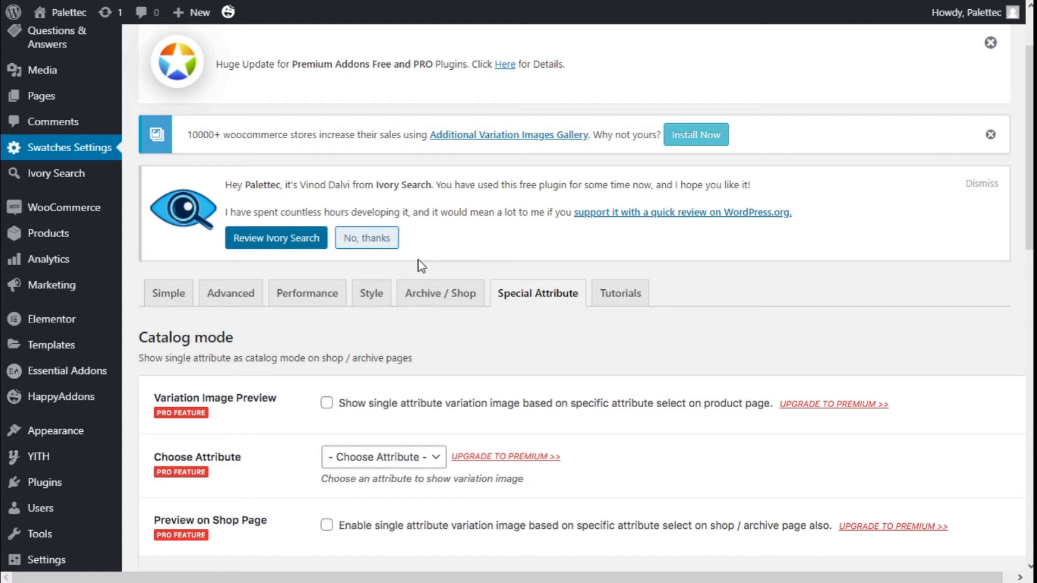
pyautogui.scroll(-3, 345, 230)
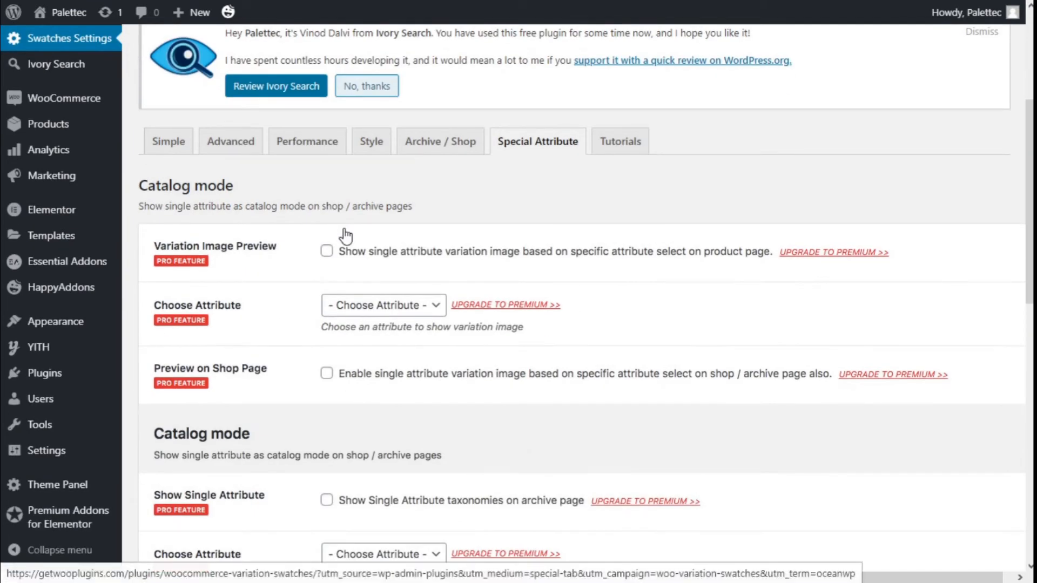
pyautogui.moveTo(109, 135)
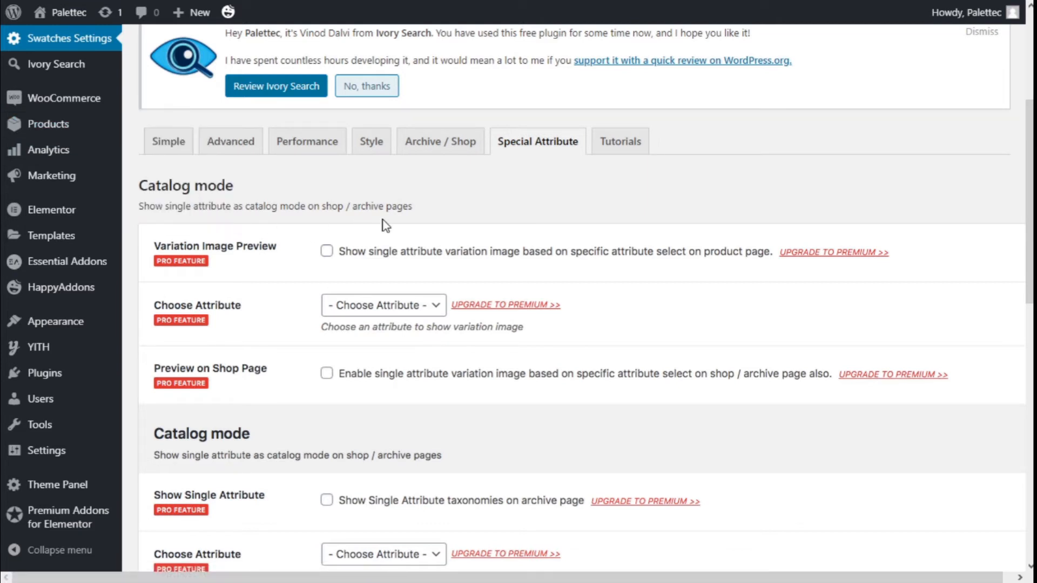
pyautogui.scroll(-3, 351, 221)
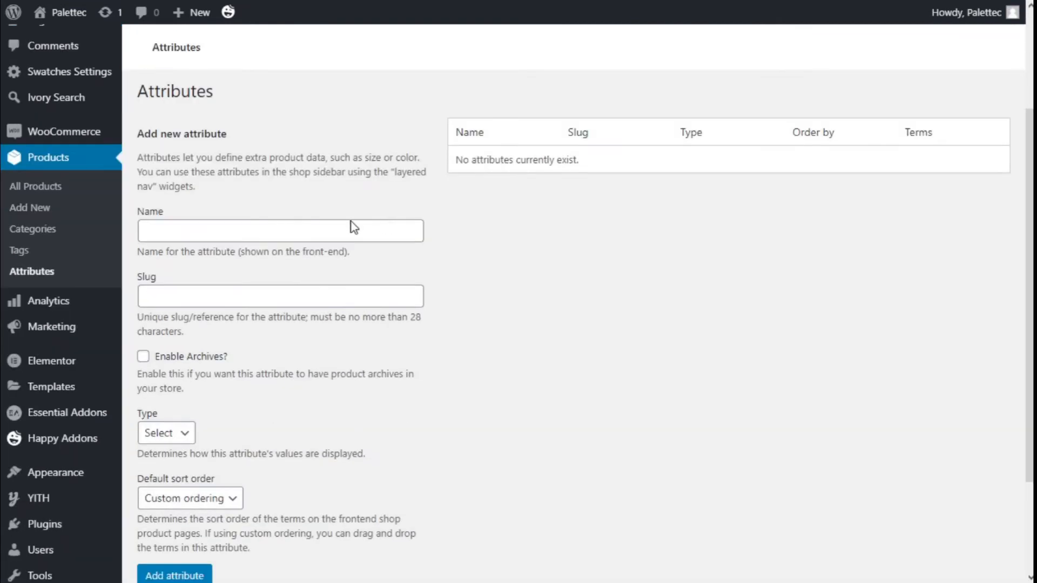
# Step: Add a product attribute named Color with the type Color
pyautogui.scroll(-2, 219, 220)
pyautogui.click(178, 229)
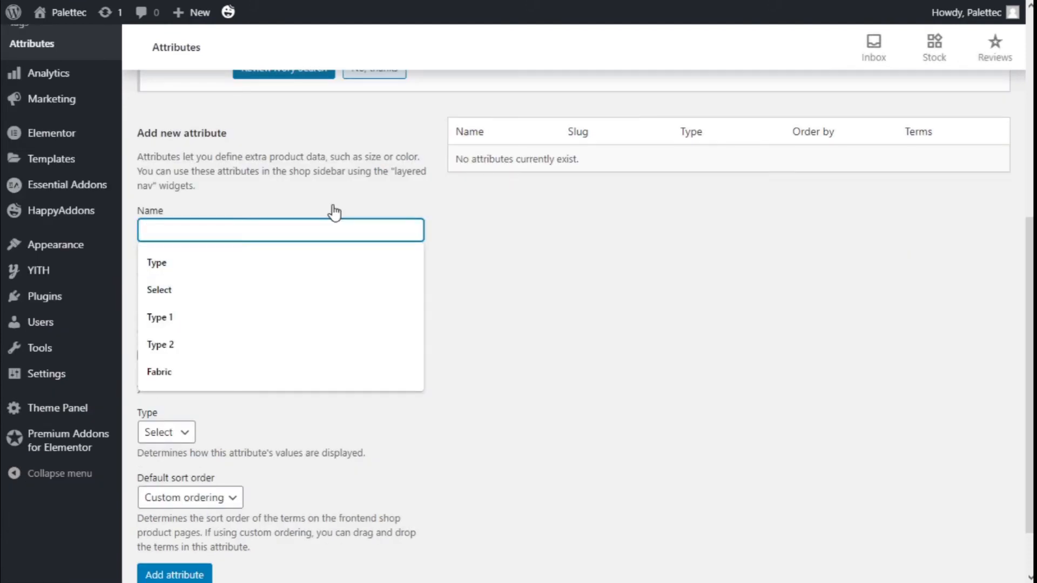
pyautogui.write('Color')
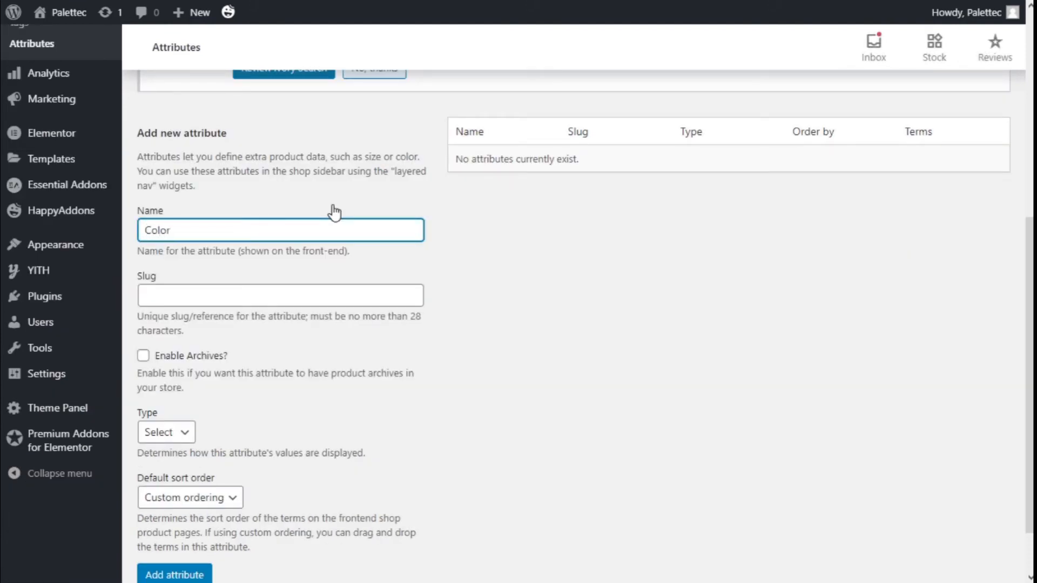
pyautogui.scroll(-1, 334, 212)
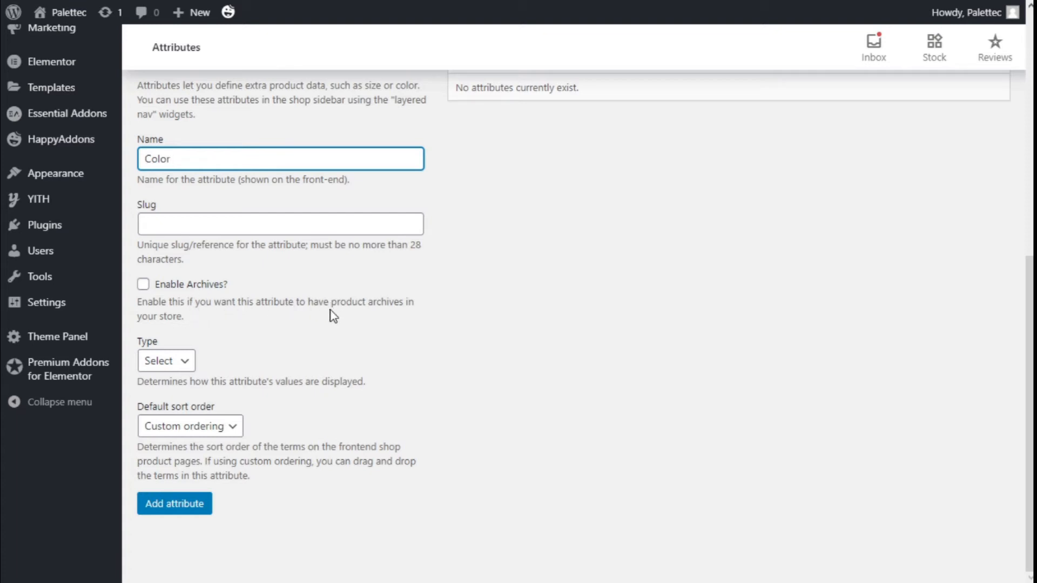
pyautogui.click(193, 359)
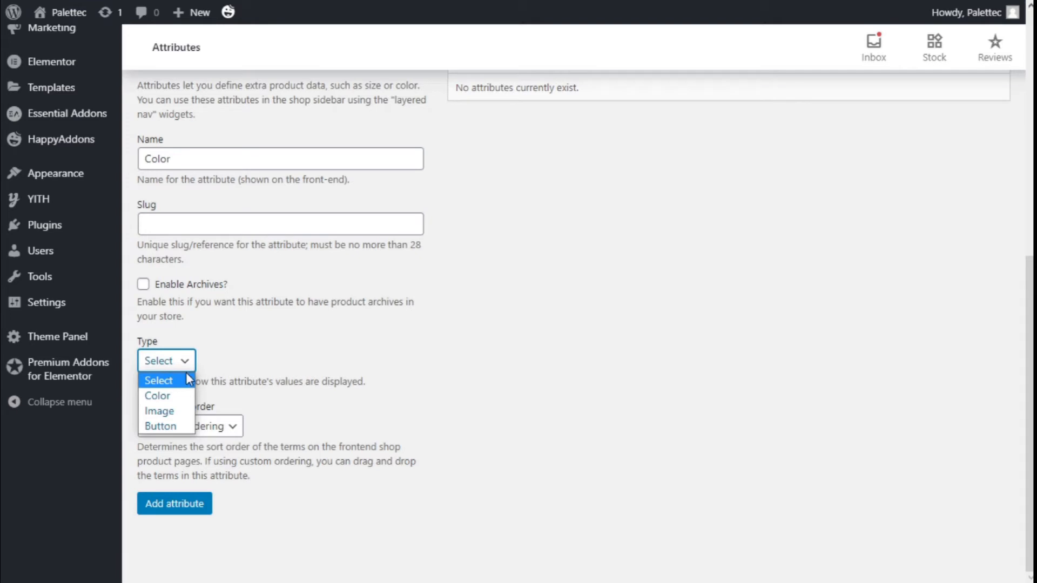
pyautogui.click(167, 396)
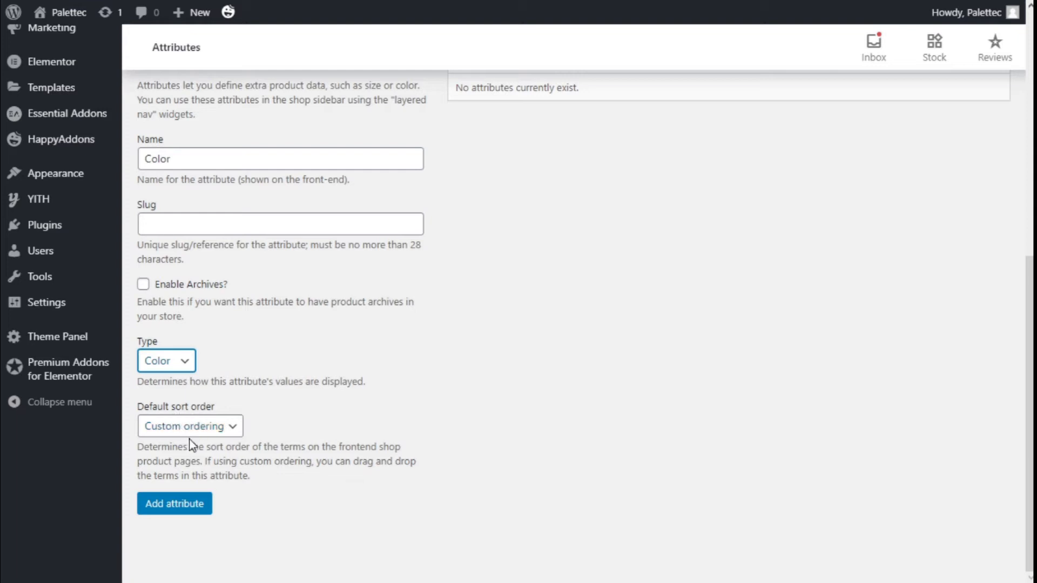
pyautogui.click(190, 508)
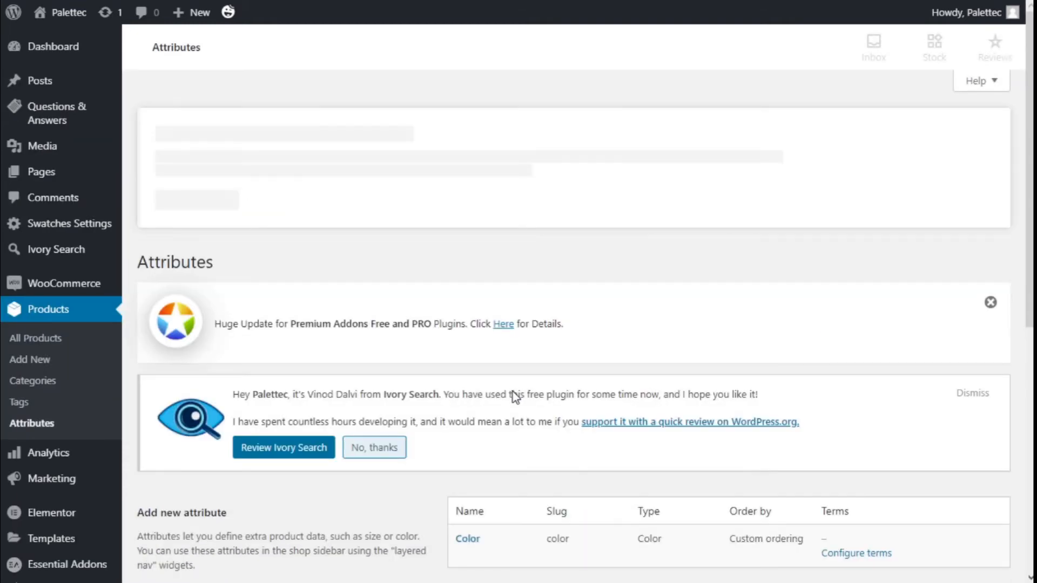
pyautogui.scroll(-2, 484, 332)
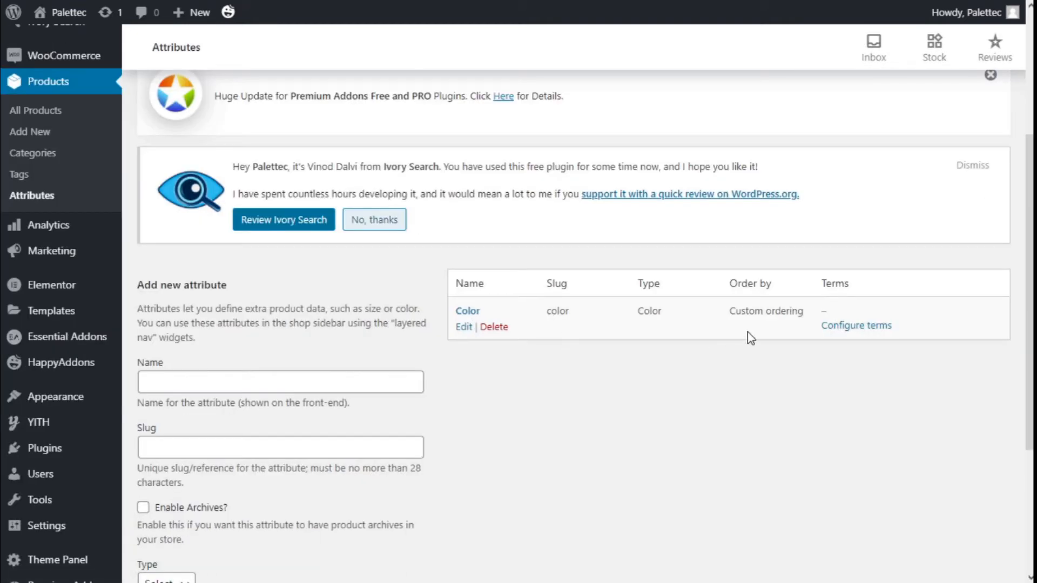
# Step: Open the terms of the Color attribute and add a term named Blue with the blue preset color
pyautogui.click(863, 335)
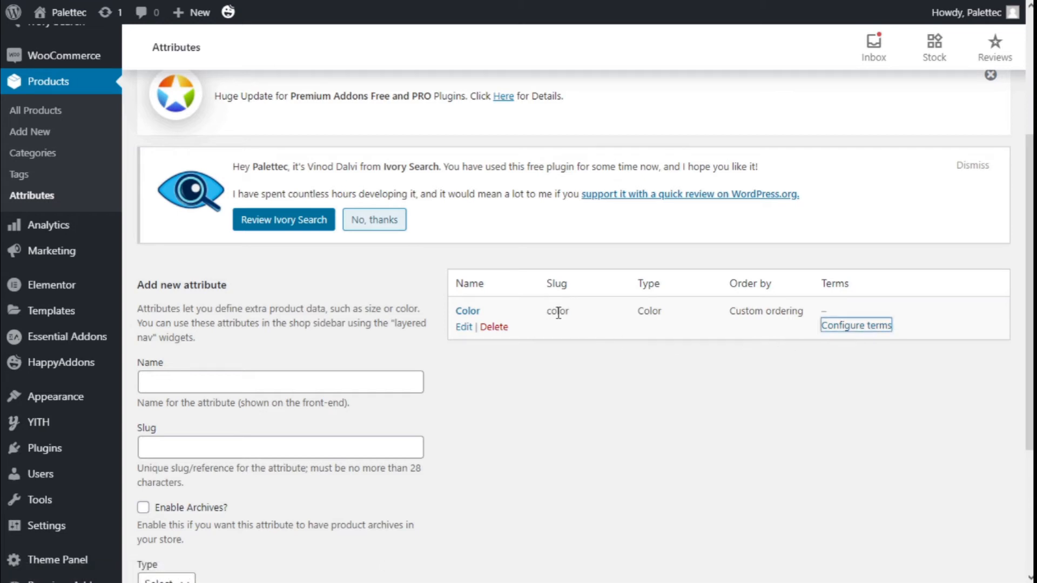
pyautogui.scroll(-3, 476, 320)
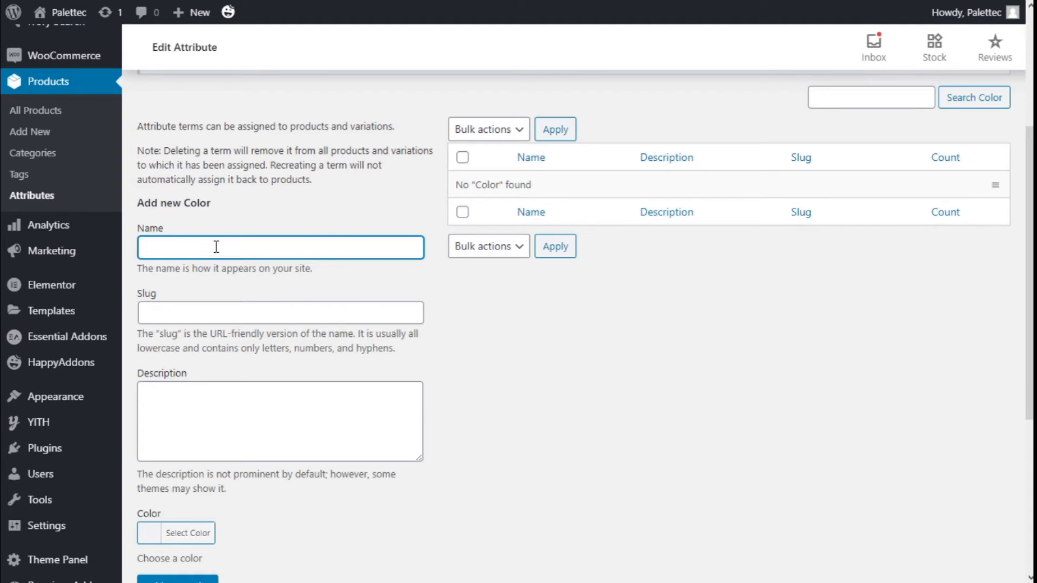
pyautogui.write('B')
pyautogui.scroll(-3, 225, 227)
pyautogui.click(168, 385)
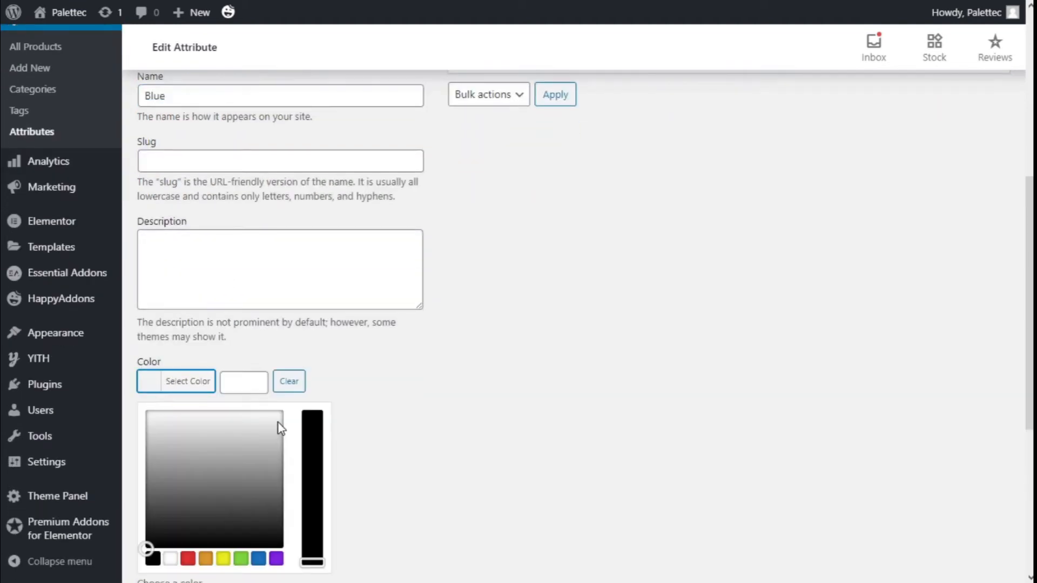
pyautogui.scroll(-3, 250, 426)
pyautogui.click(258, 405)
pyautogui.scroll(1, 432, 301)
pyautogui.click(432, 300)
pyautogui.click(181, 373)
pyautogui.scroll(3, 332, 371)
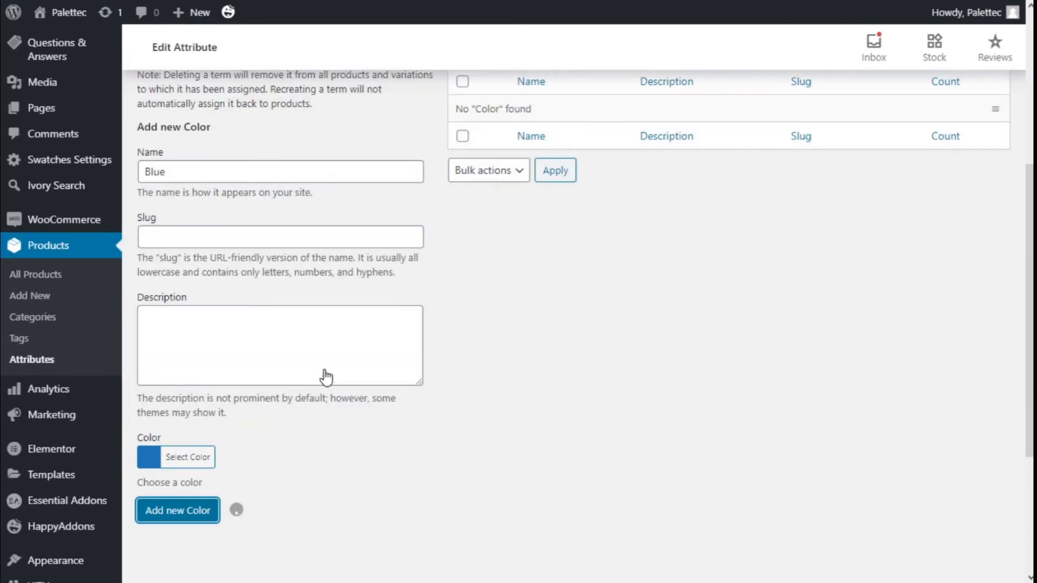
# Step: Add a Color term named Red with the red preset color #dd3333
pyautogui.click(200, 180)
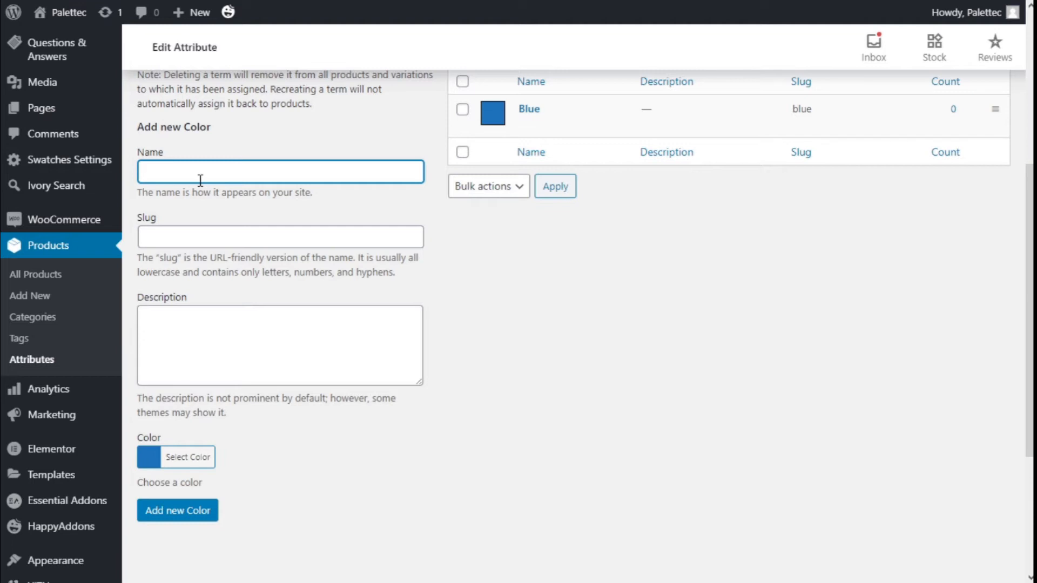
pyautogui.scroll(-2, 200, 180)
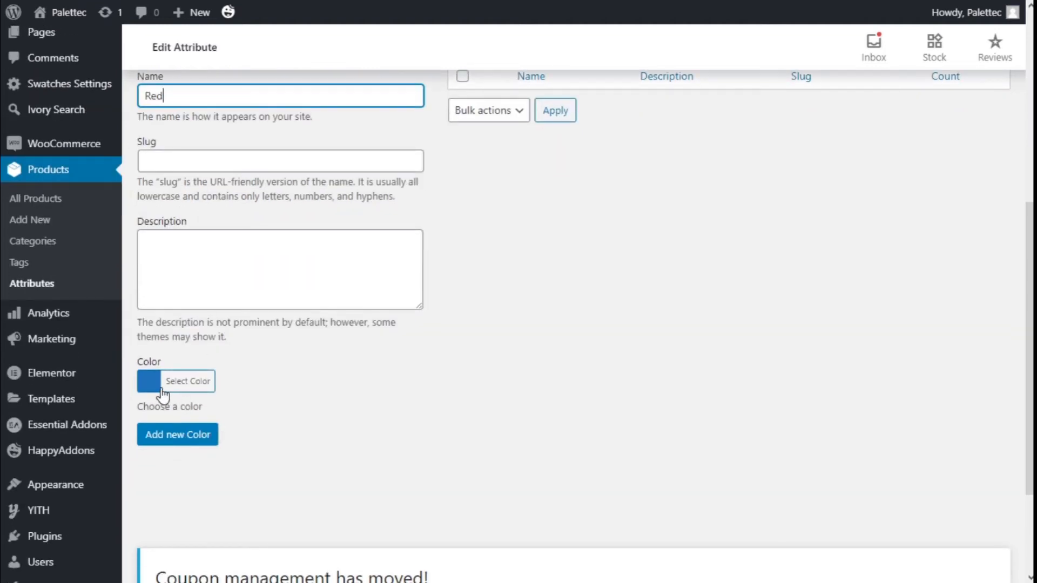
pyautogui.click(150, 382)
pyautogui.click(188, 558)
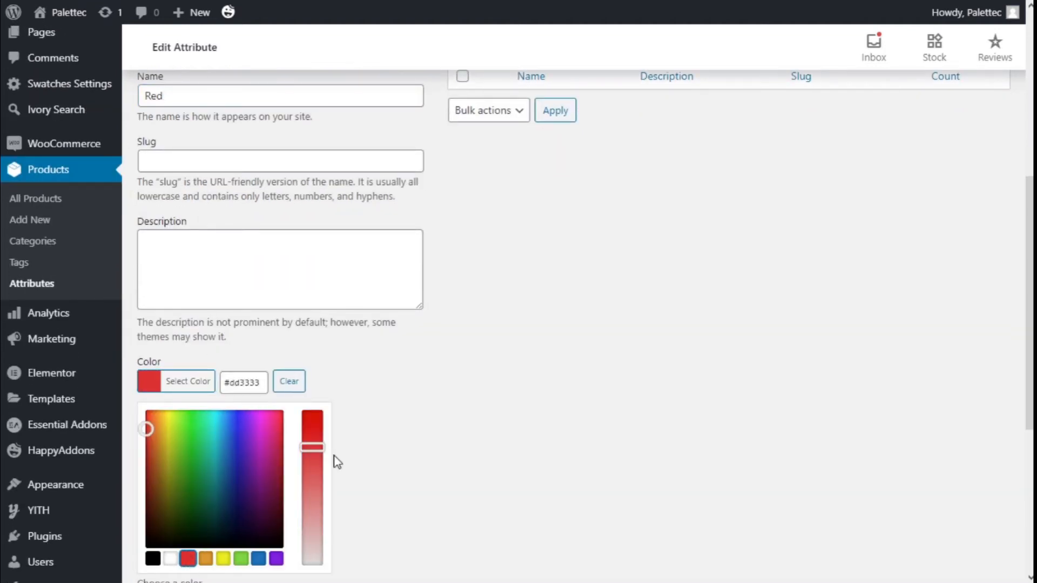
pyautogui.click(281, 455)
pyautogui.click(190, 445)
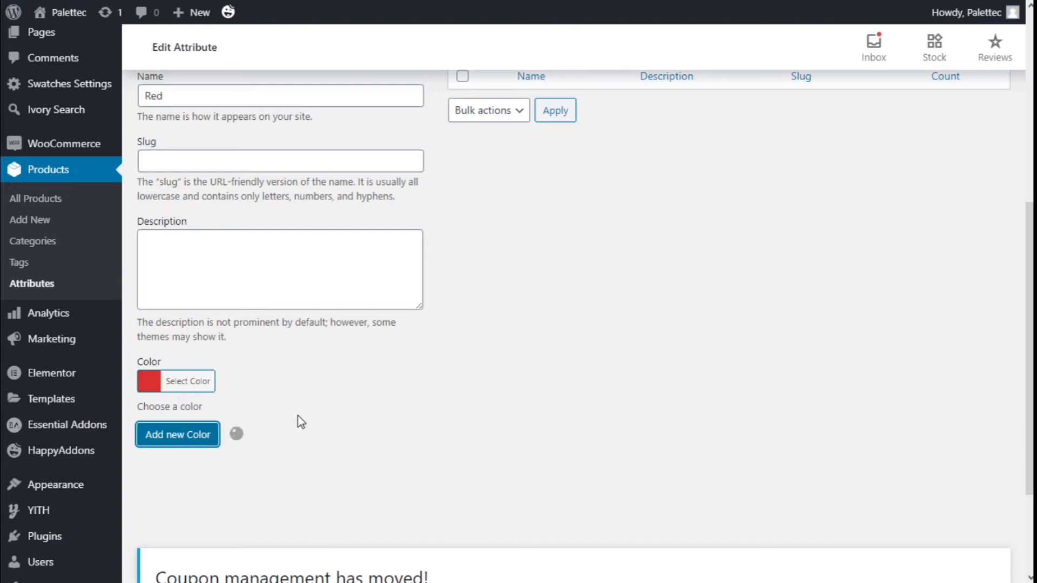
# Step: Add a Color term named Green with the green preset color
pyautogui.scroll(2, 322, 407)
pyautogui.click(196, 171)
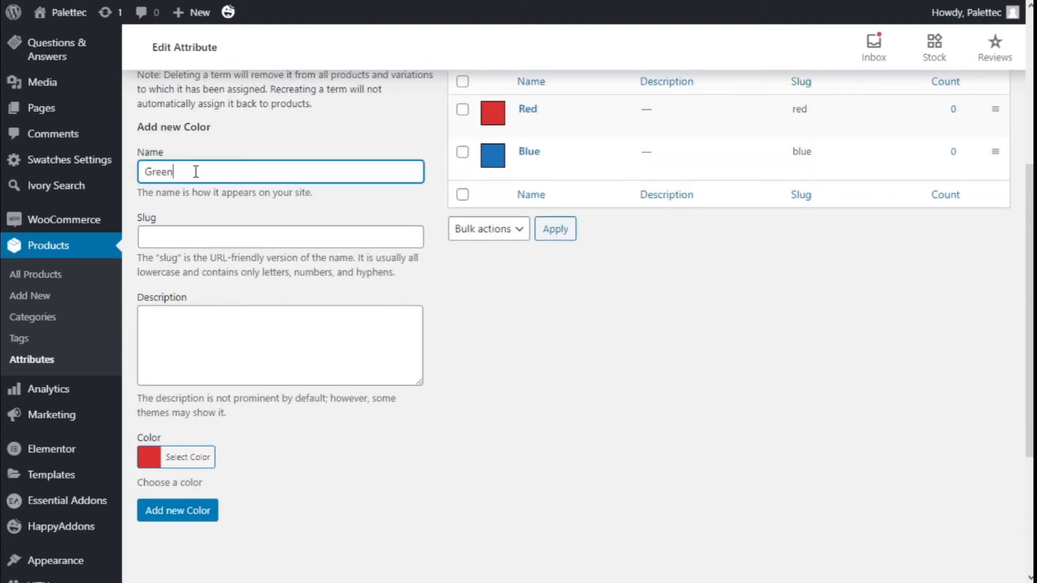
pyautogui.scroll(-3, 196, 171)
pyautogui.click(162, 316)
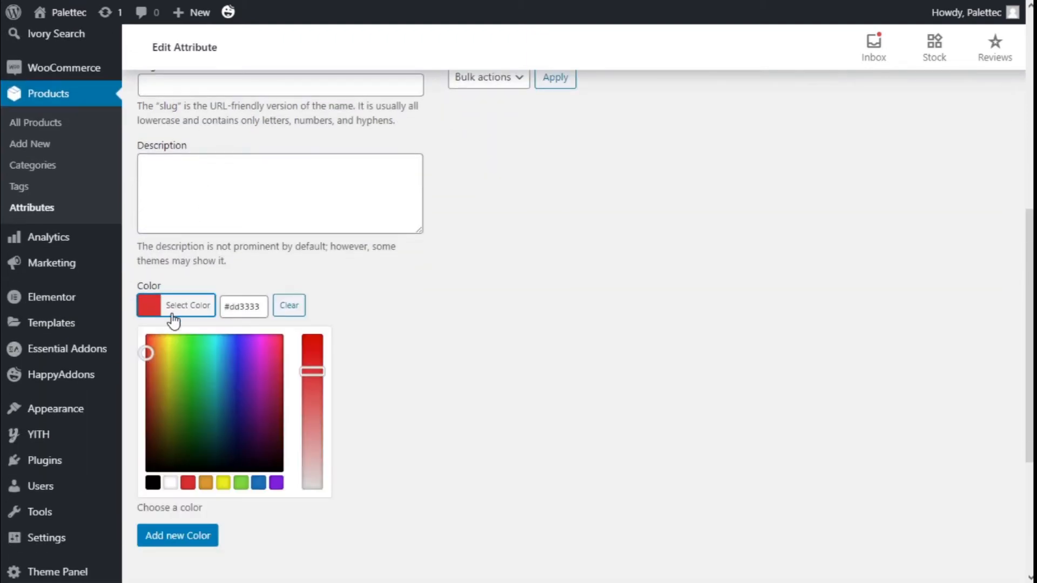
pyautogui.click(242, 485)
pyautogui.click(424, 354)
pyautogui.click(179, 359)
pyautogui.scroll(3, 604, 362)
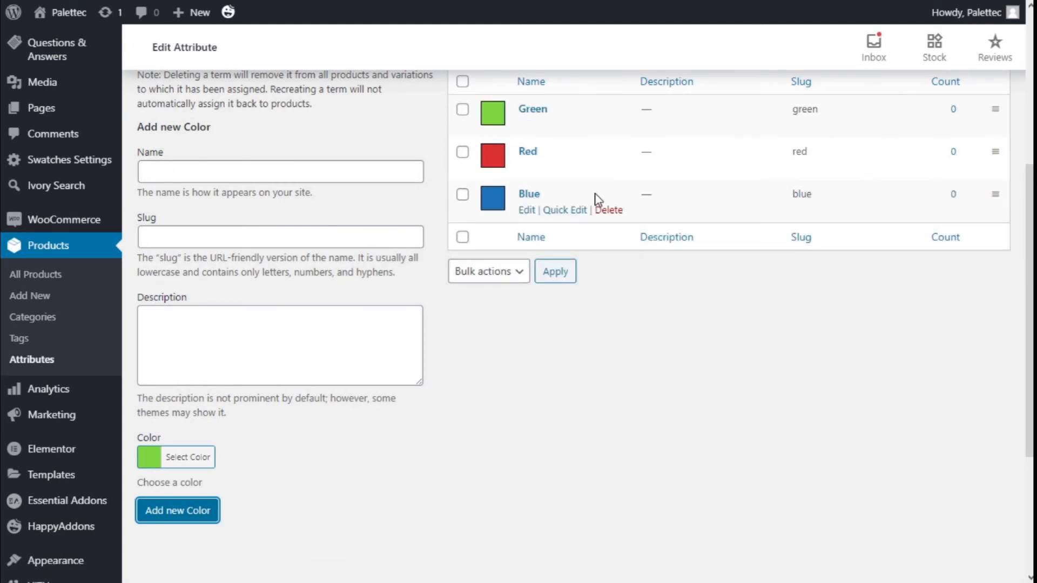
# Step: Return to the product attributes and add an attribute named Size with the type Button
pyautogui.click(37, 359)
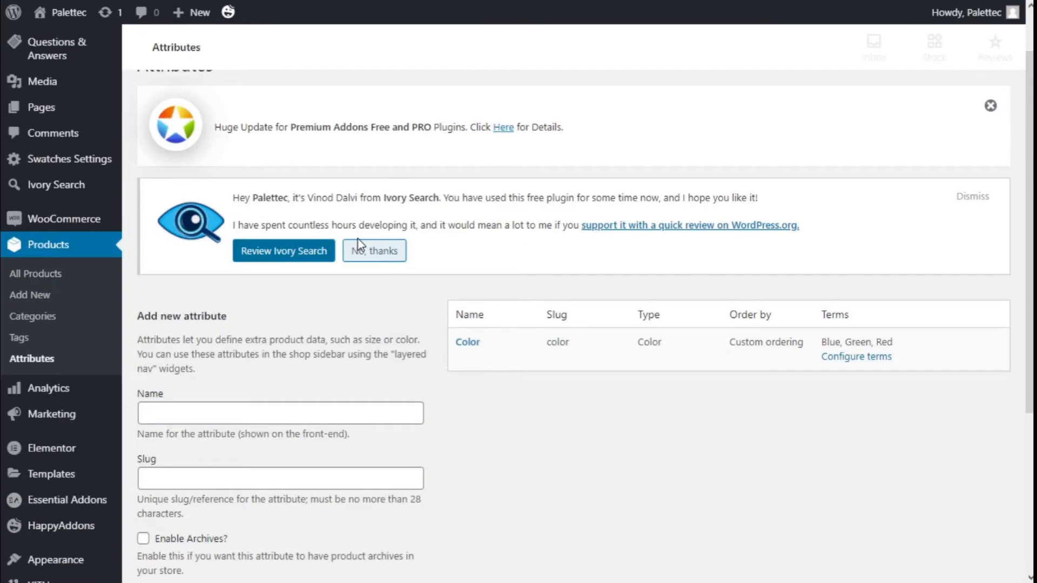
pyautogui.scroll(-1, 335, 324)
pyautogui.click(319, 386)
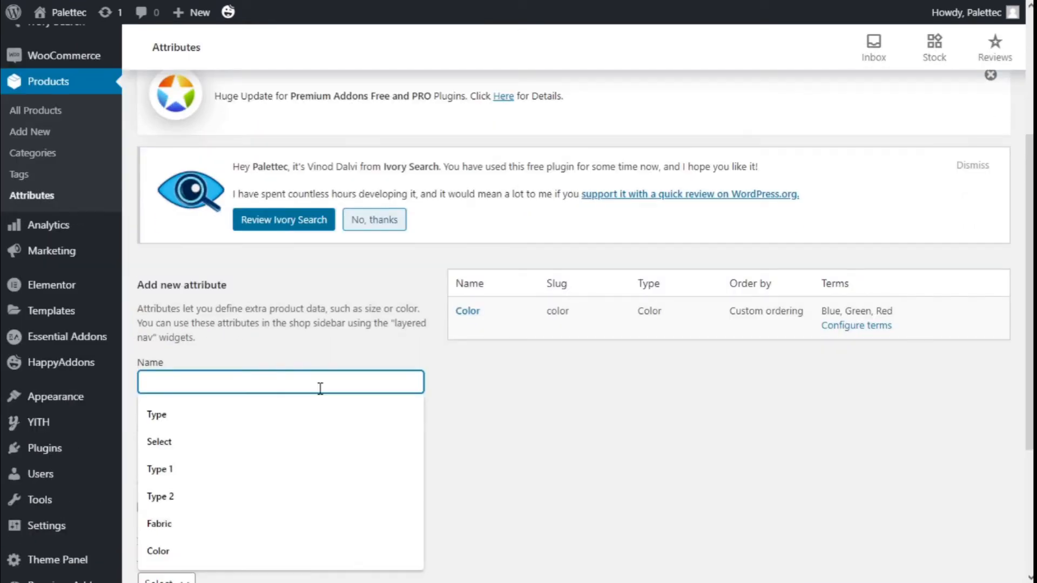
pyautogui.write('Size')
pyautogui.scroll(-4, 321, 388)
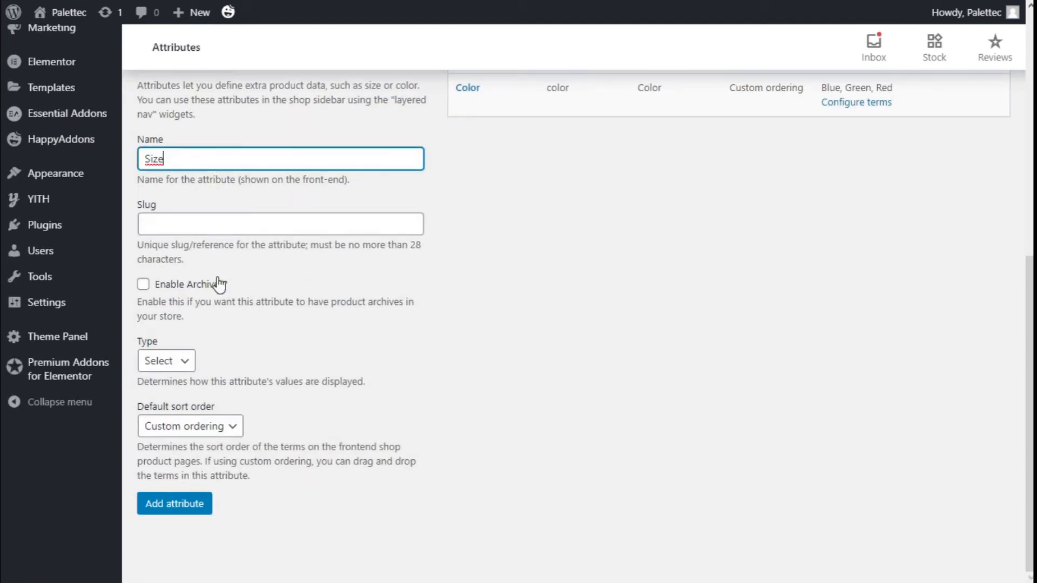
pyautogui.click(154, 362)
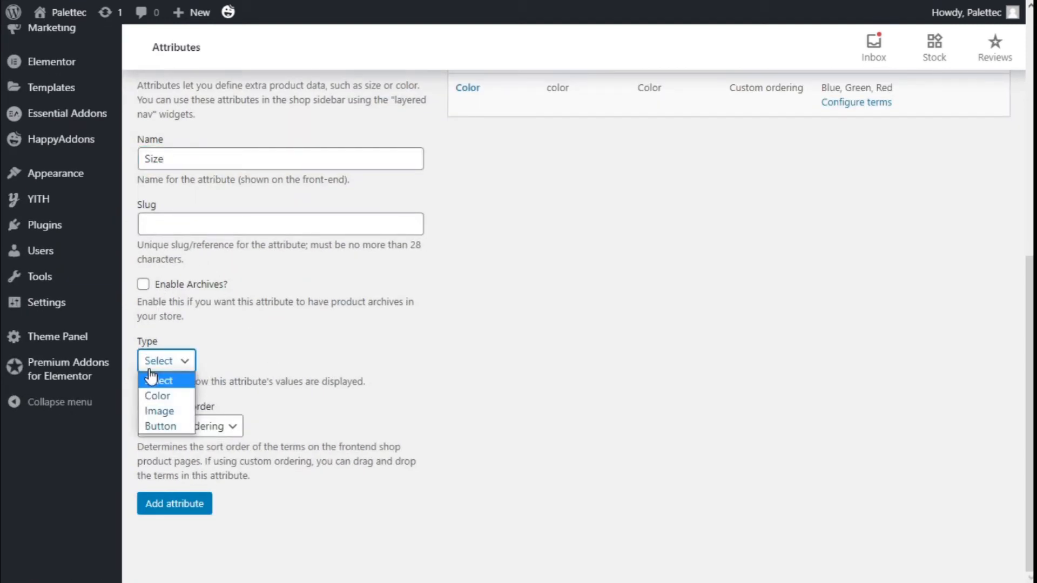
pyautogui.click(160, 427)
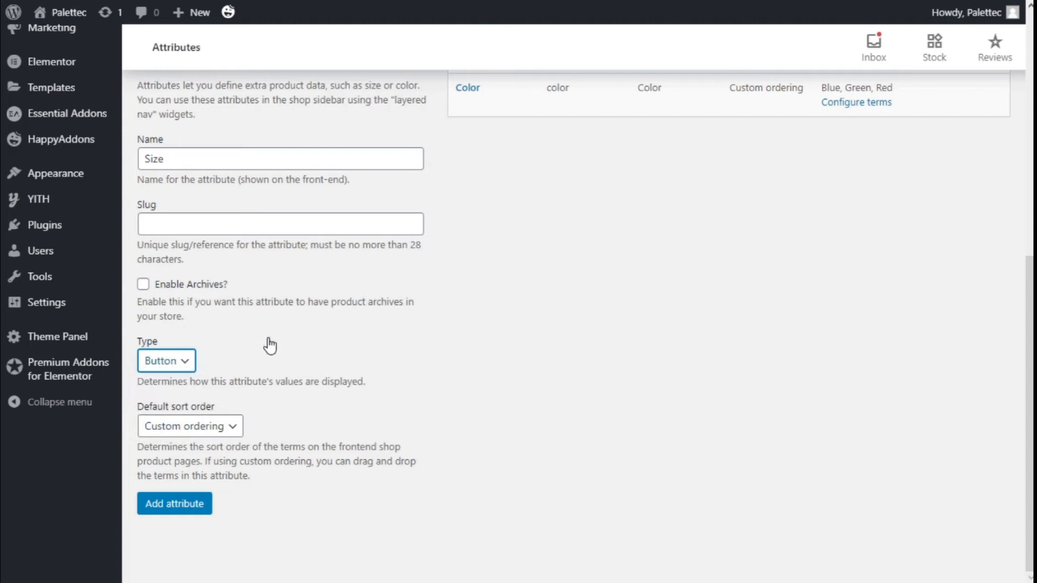
pyautogui.click(173, 367)
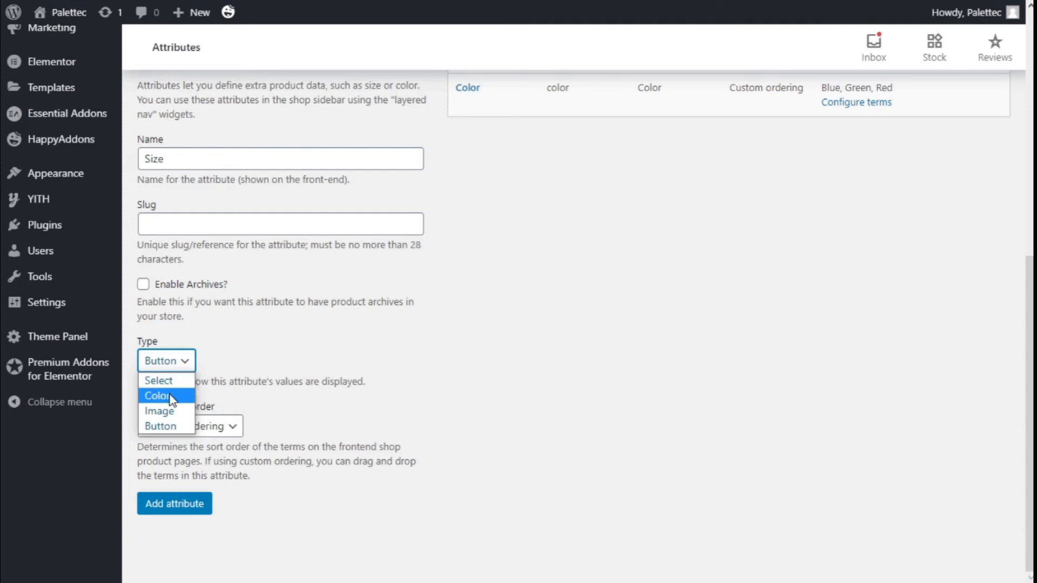
pyautogui.click(162, 426)
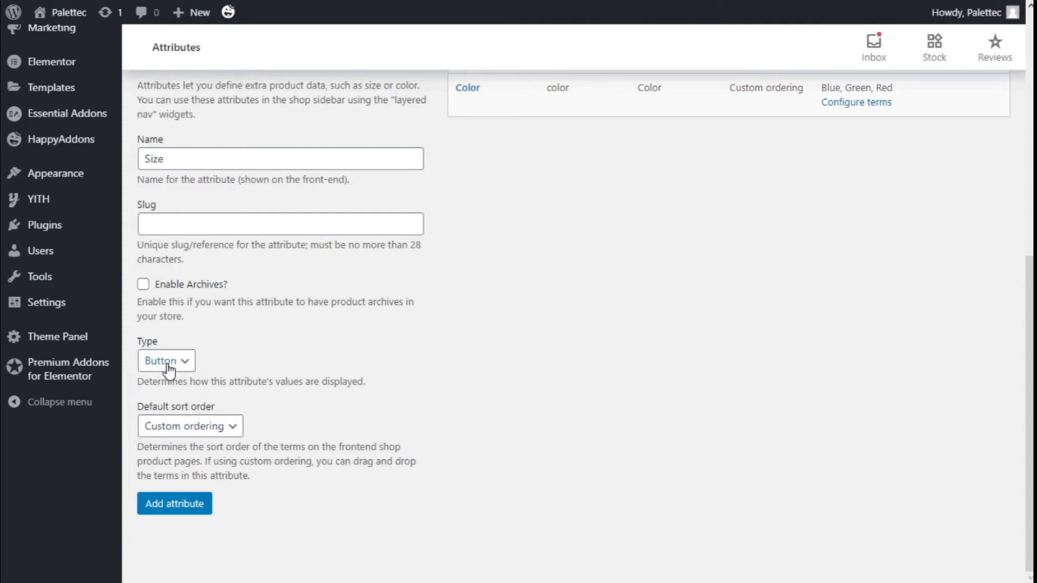
pyautogui.click(184, 509)
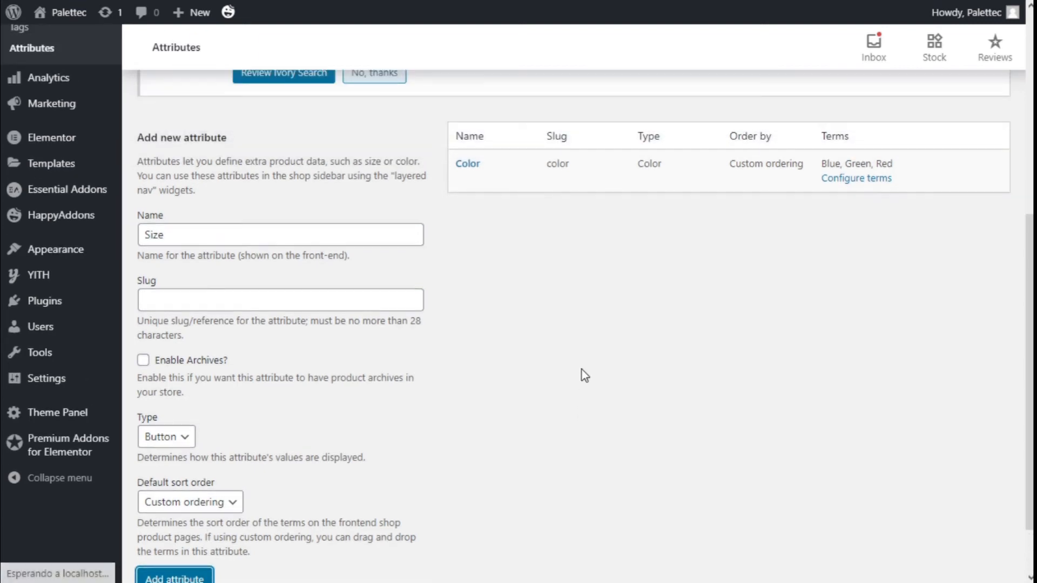
# Step: Open the terms of the Size attribute and add a term named S
pyautogui.scroll(-7, 581, 351)
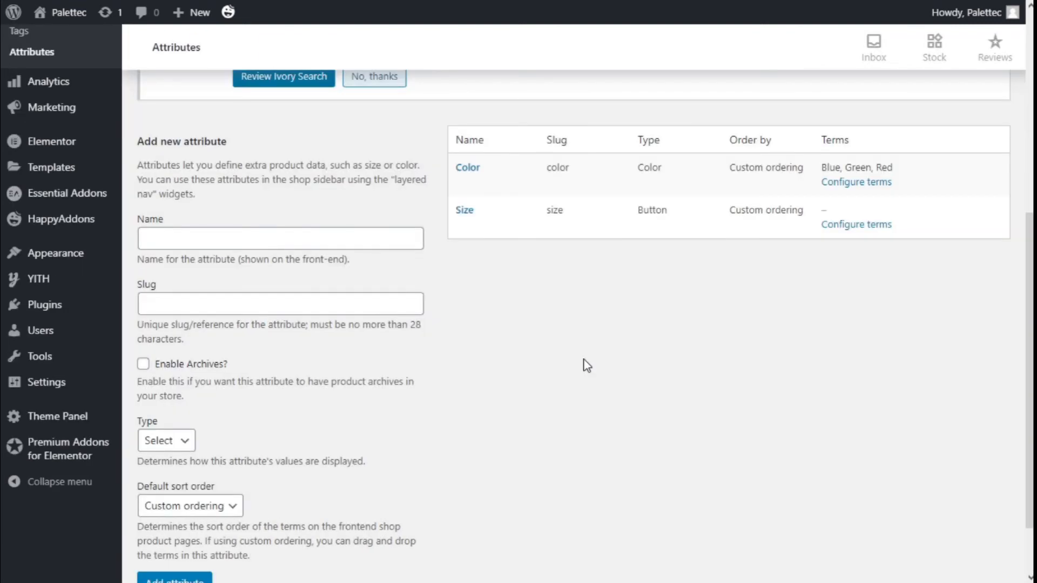
pyautogui.click(875, 218)
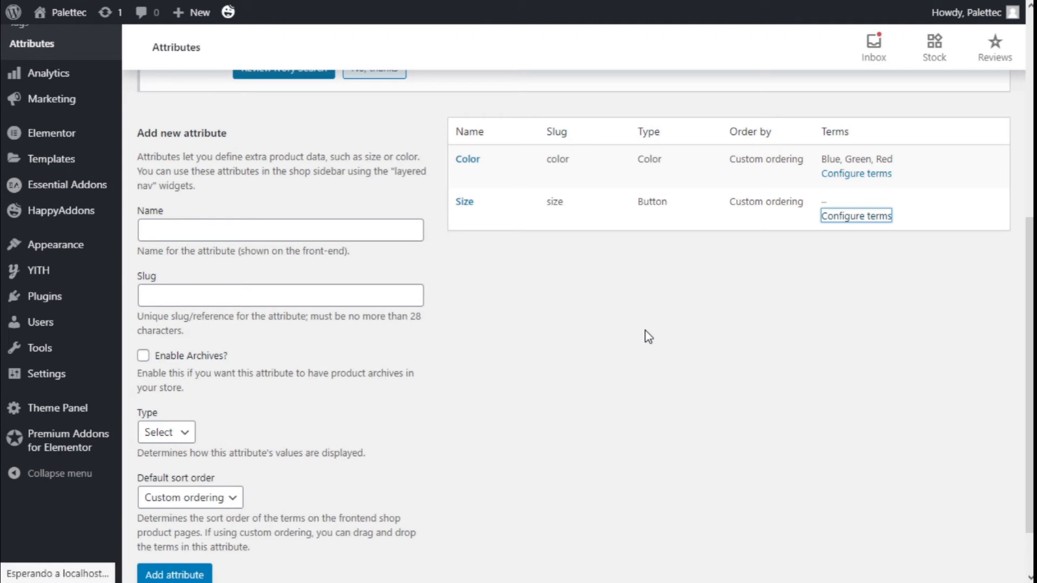
pyautogui.scroll(-5, 237, 240)
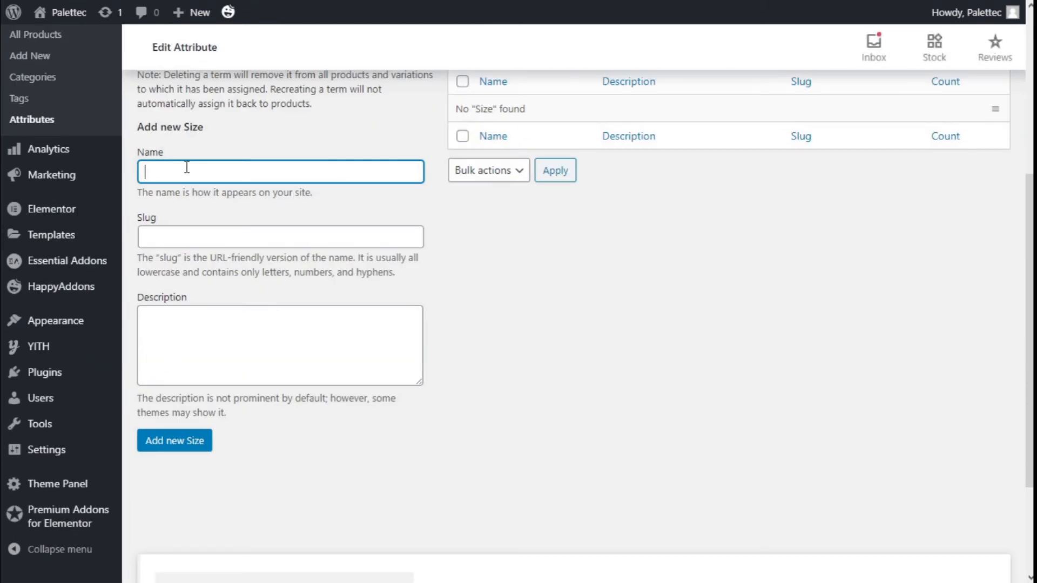
pyautogui.write('S')
pyautogui.click(168, 447)
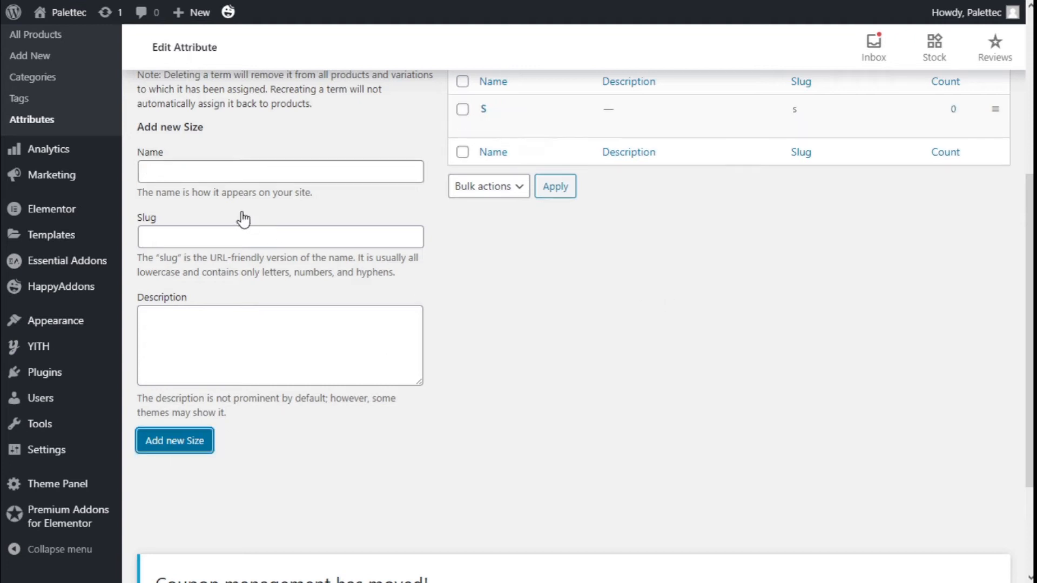
# Step: Add two more Size terms named M and L
pyautogui.click(183, 172)
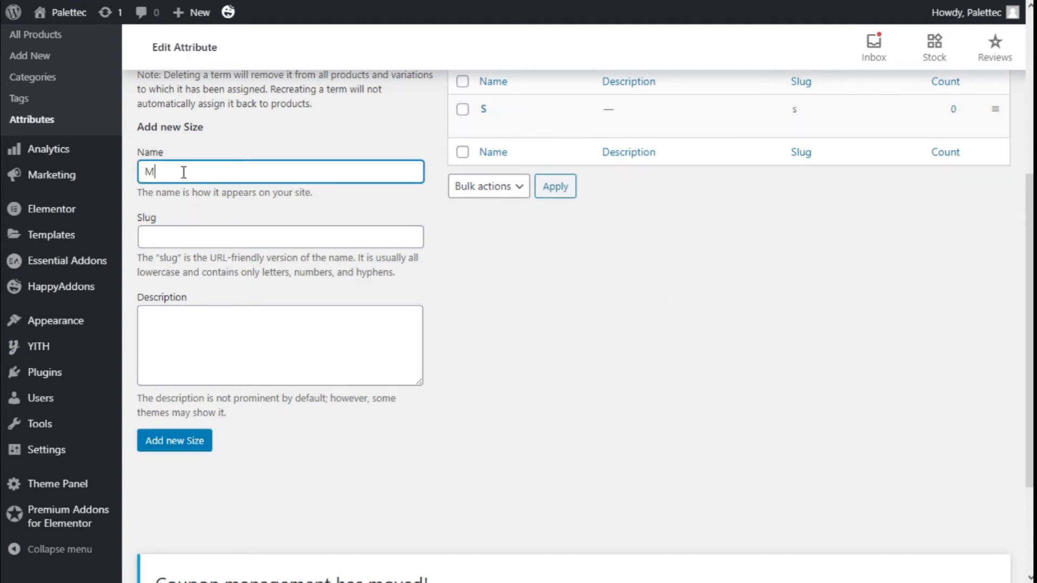
pyautogui.write('M')
pyautogui.scroll(2, 183, 172)
pyautogui.click(176, 517)
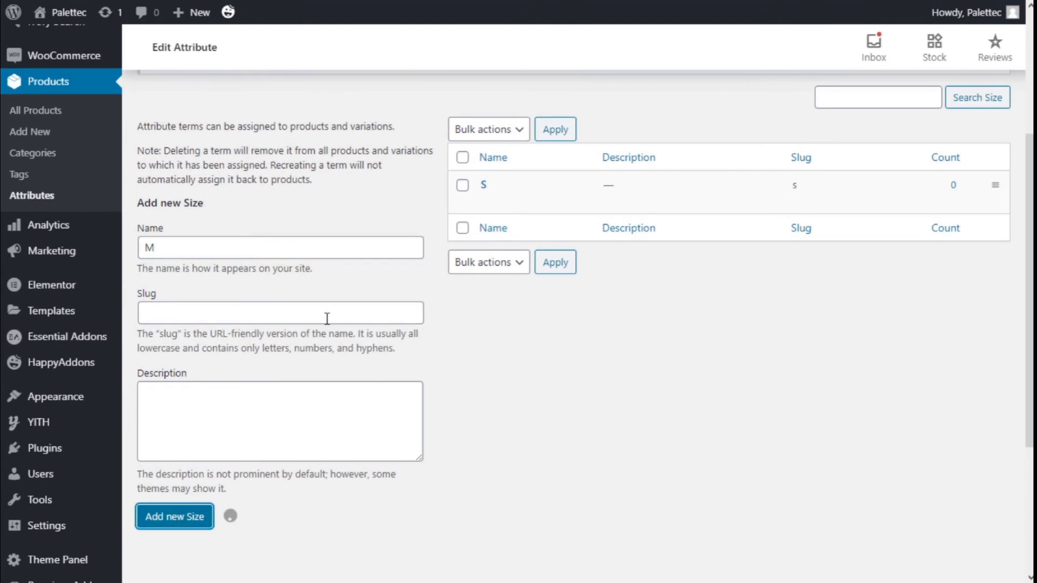
pyautogui.scroll(-2, 251, 268)
pyautogui.click(181, 178)
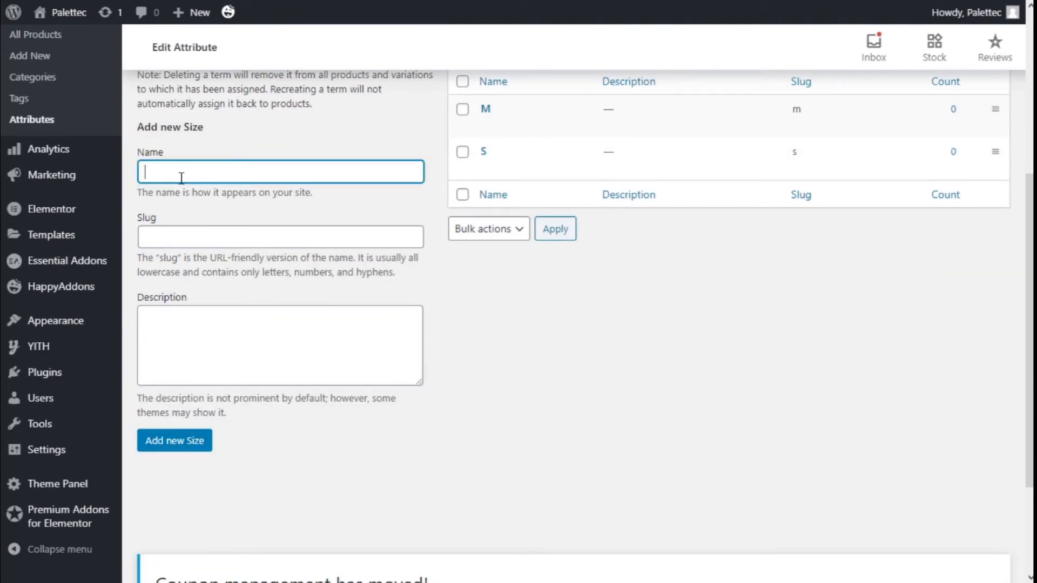
pyautogui.write('L')
pyautogui.click(197, 446)
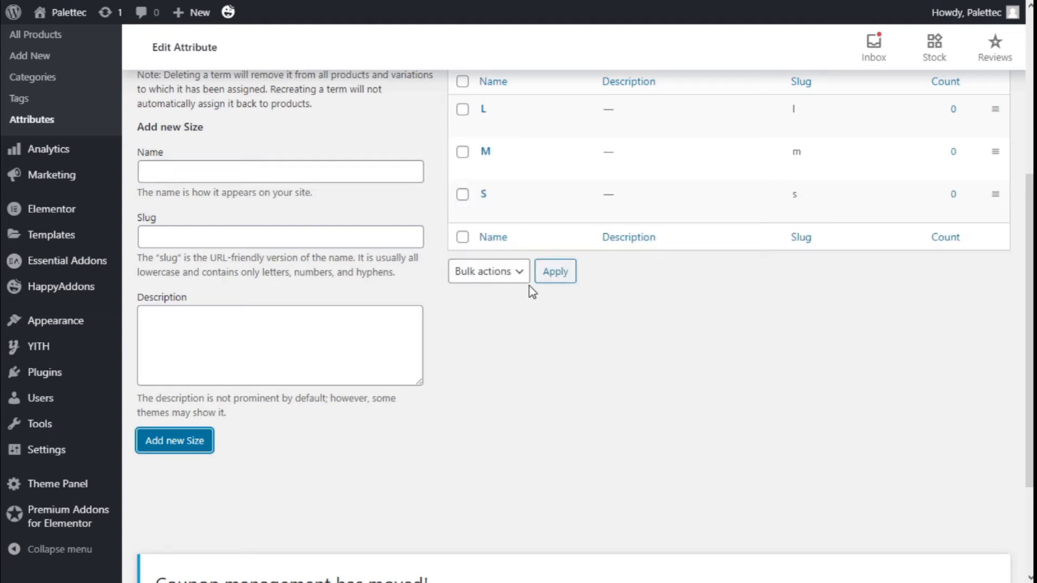
# Step: Start a new product and name it Product 3
pyautogui.scroll(2, 521, 311)
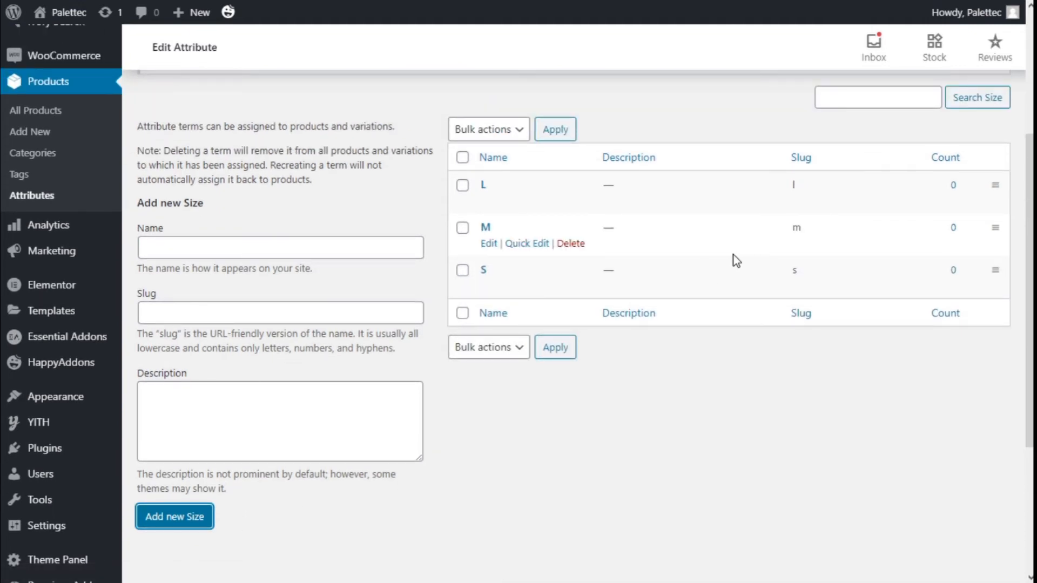
pyautogui.scroll(2, 214, 206)
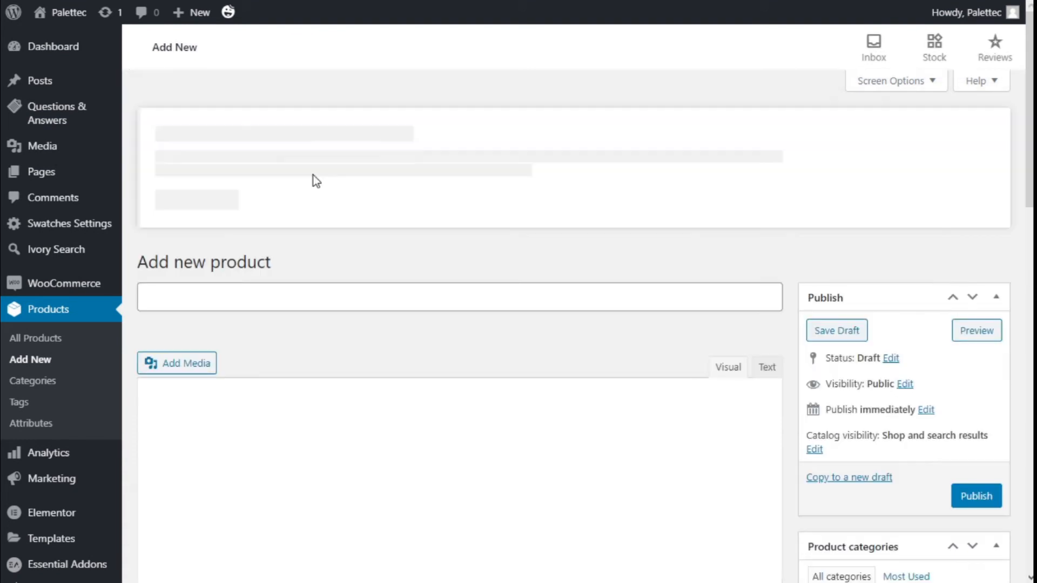
pyautogui.scroll(-3, 324, 270)
pyautogui.click(330, 244)
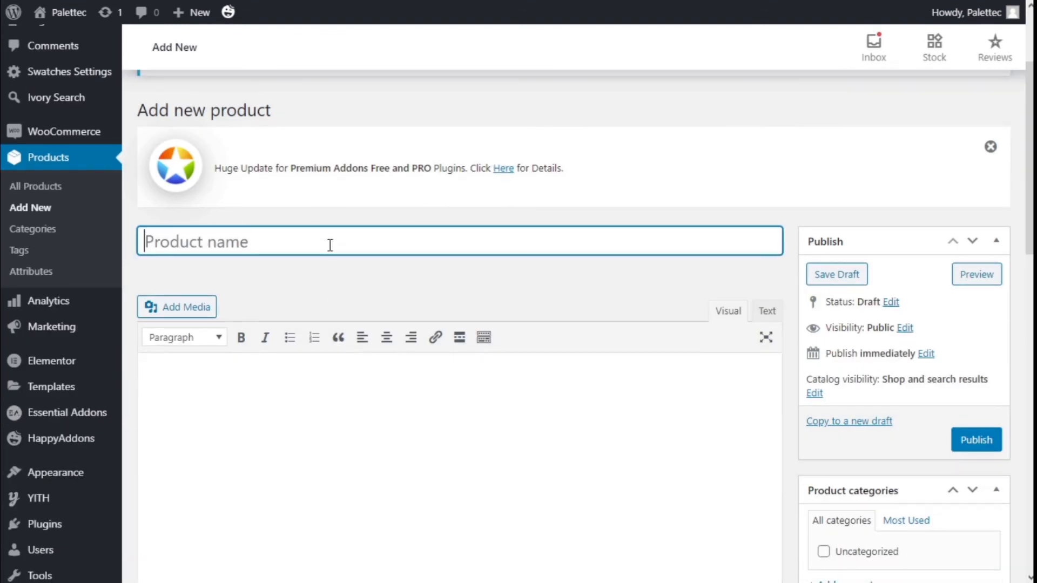
pyautogui.write('Product ')
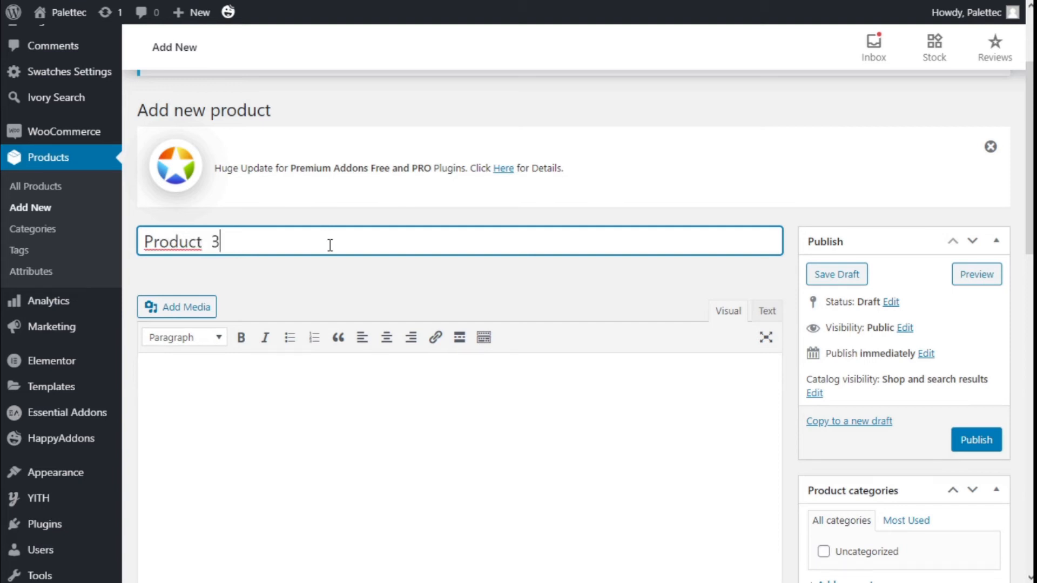
pyautogui.write('3')
# Step: Set the product type to Variable product and open its Inventory data
pyautogui.scroll(-10, 330, 245)
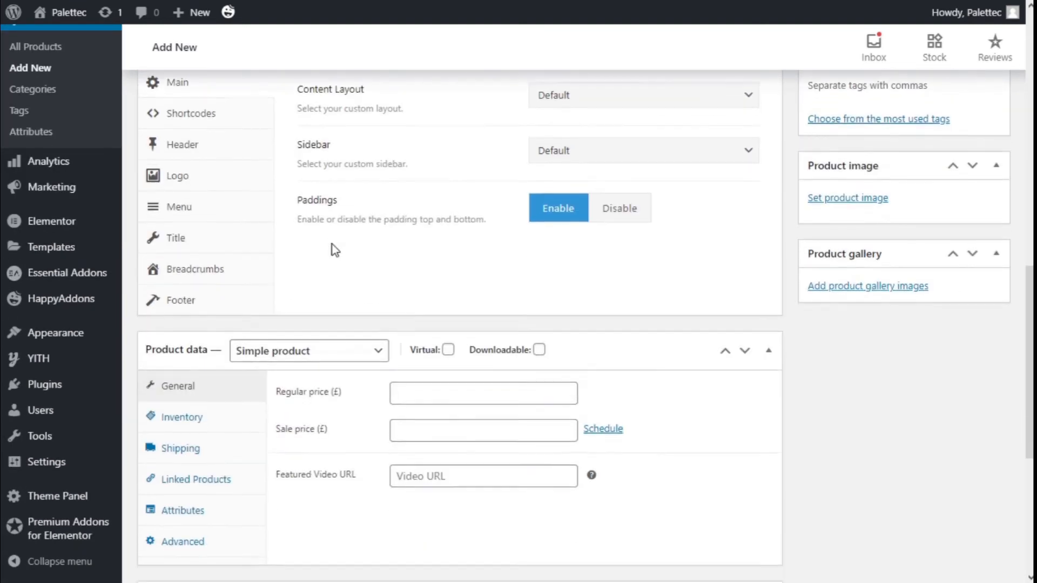
pyautogui.scroll(-4, 332, 248)
pyautogui.click(281, 138)
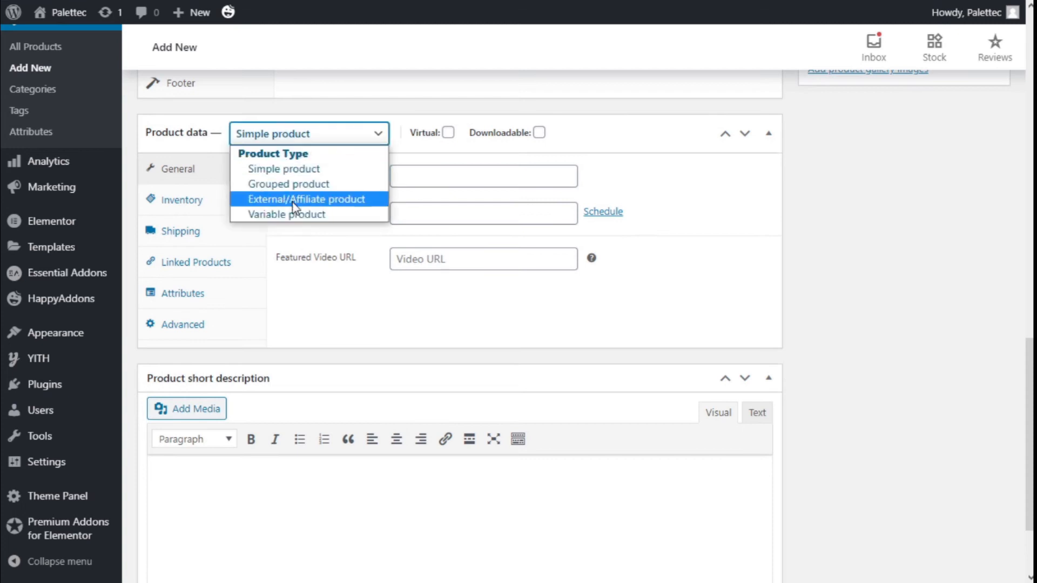
pyautogui.click(292, 216)
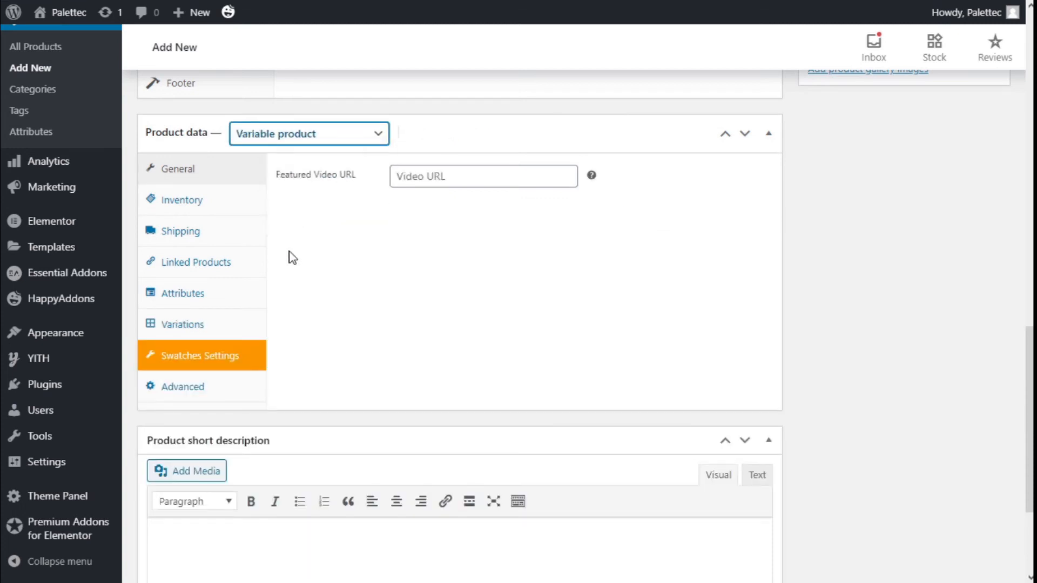
pyautogui.click(214, 202)
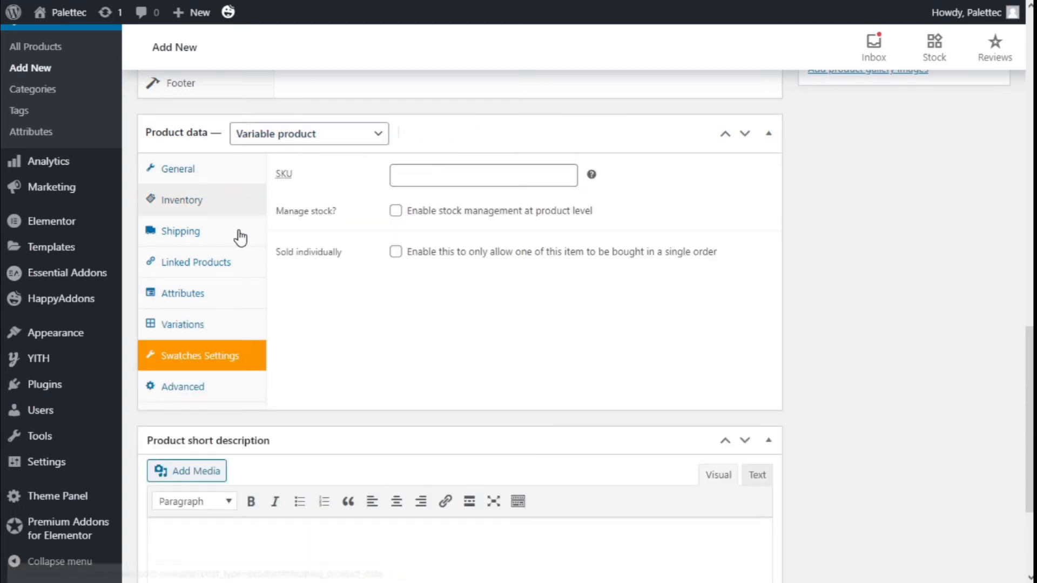
# Step: Open the product's Attributes data and add the Color and Size attributes to it
pyautogui.click(200, 236)
pyautogui.click(205, 265)
pyautogui.click(200, 292)
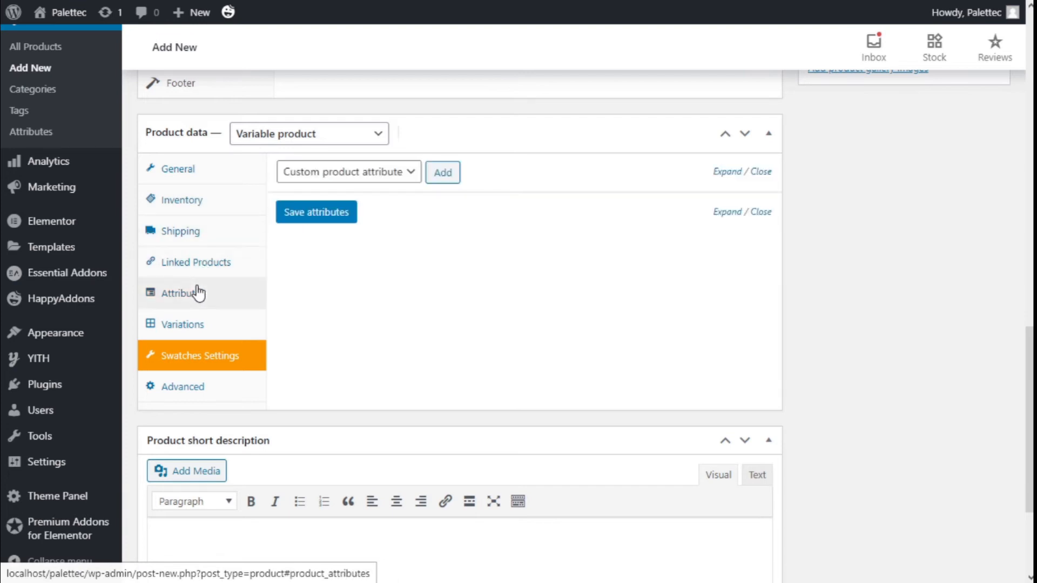
pyautogui.click(378, 172)
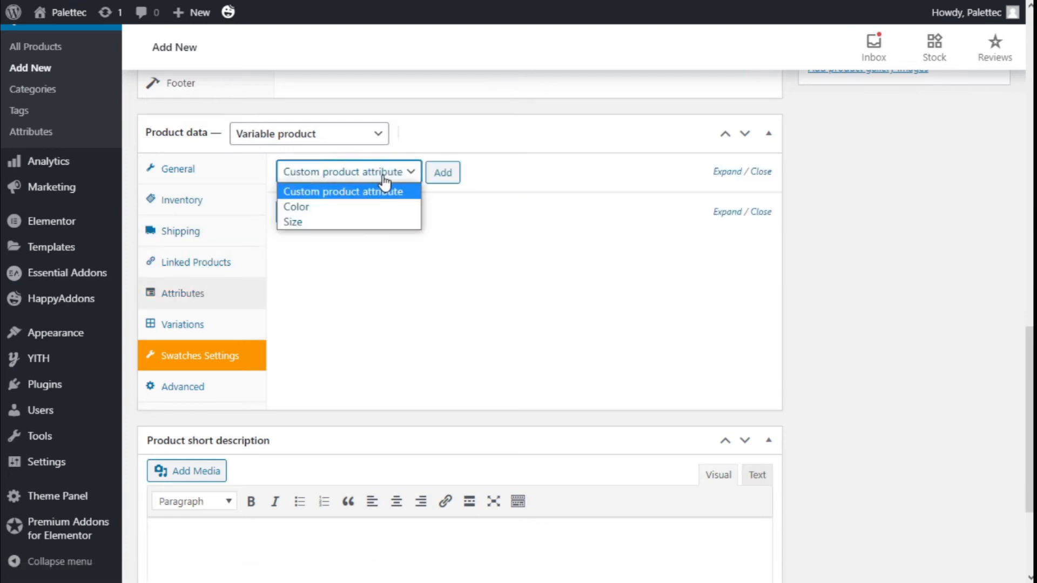
pyautogui.click(325, 206)
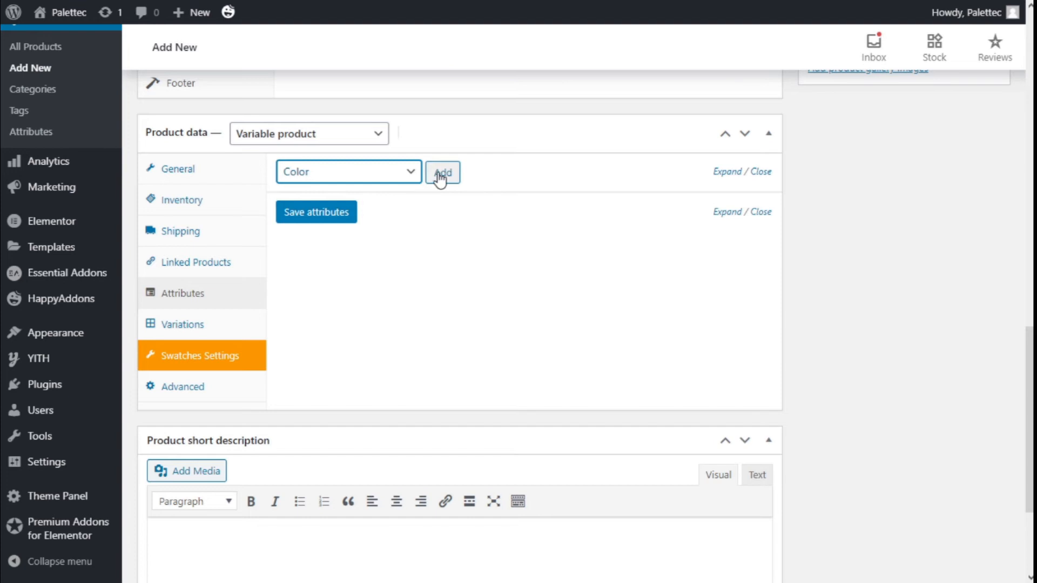
pyautogui.click(437, 177)
pyautogui.click(378, 172)
pyautogui.click(323, 222)
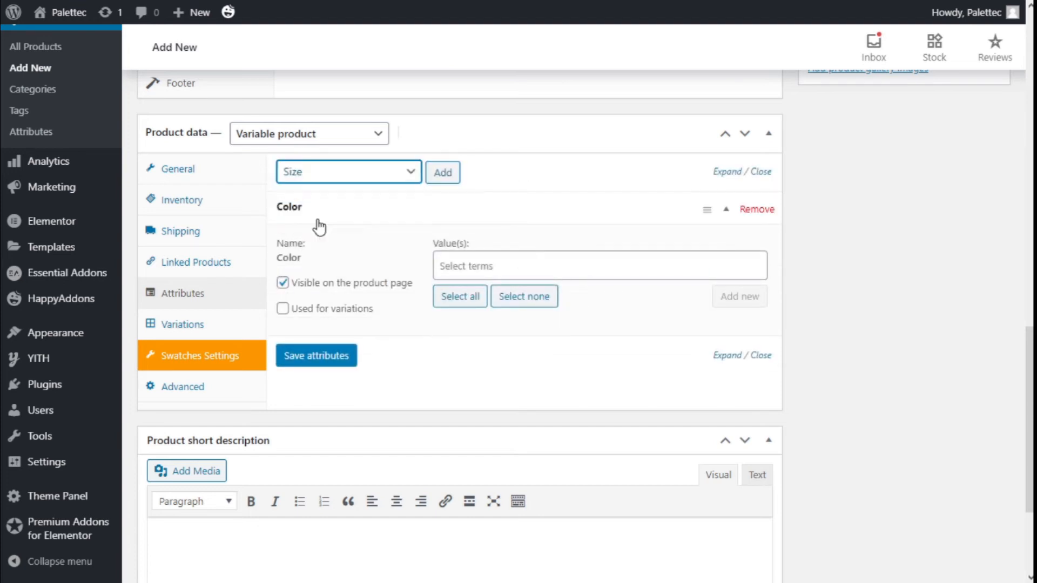
pyautogui.click(442, 172)
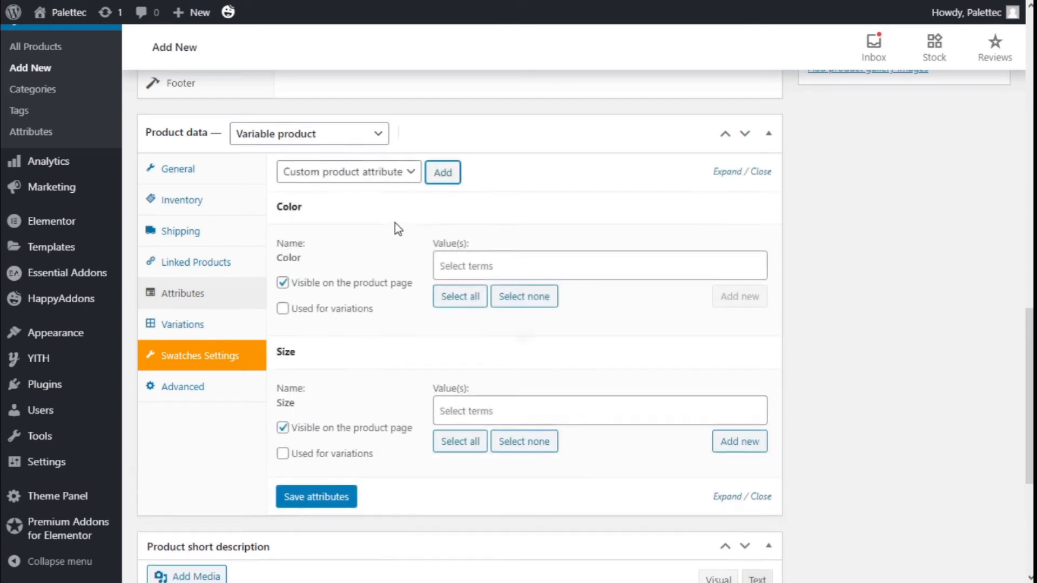
# Step: Mark both the Color and the Size attribute as used for variations
pyautogui.scroll(-2, 387, 232)
pyautogui.click(283, 234)
pyautogui.click(283, 378)
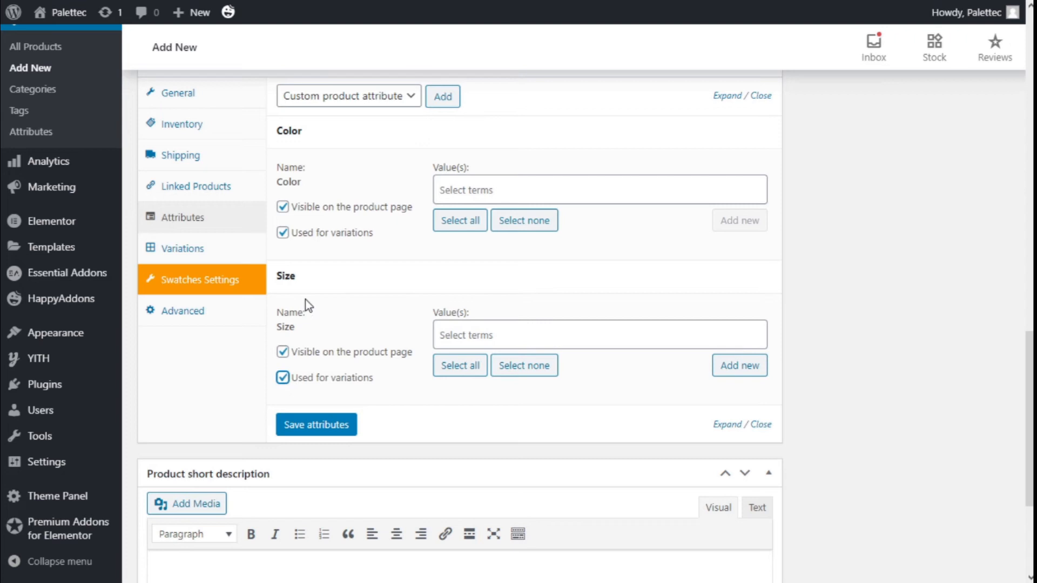
# Step: Assign the terms Blue, Green and Red as values of the Color attribute
pyautogui.click(465, 188)
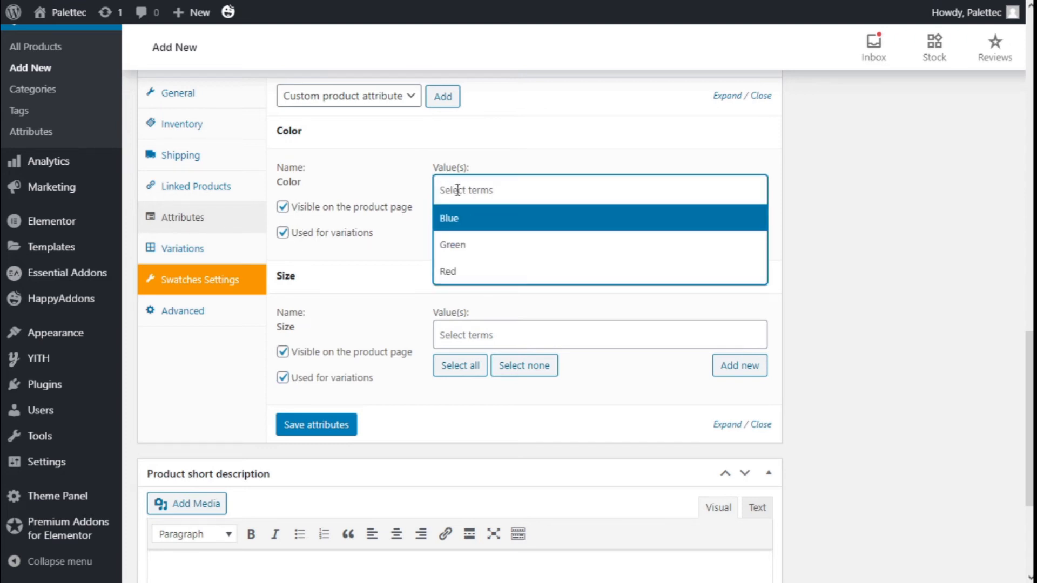
pyautogui.click(457, 220)
pyautogui.click(465, 243)
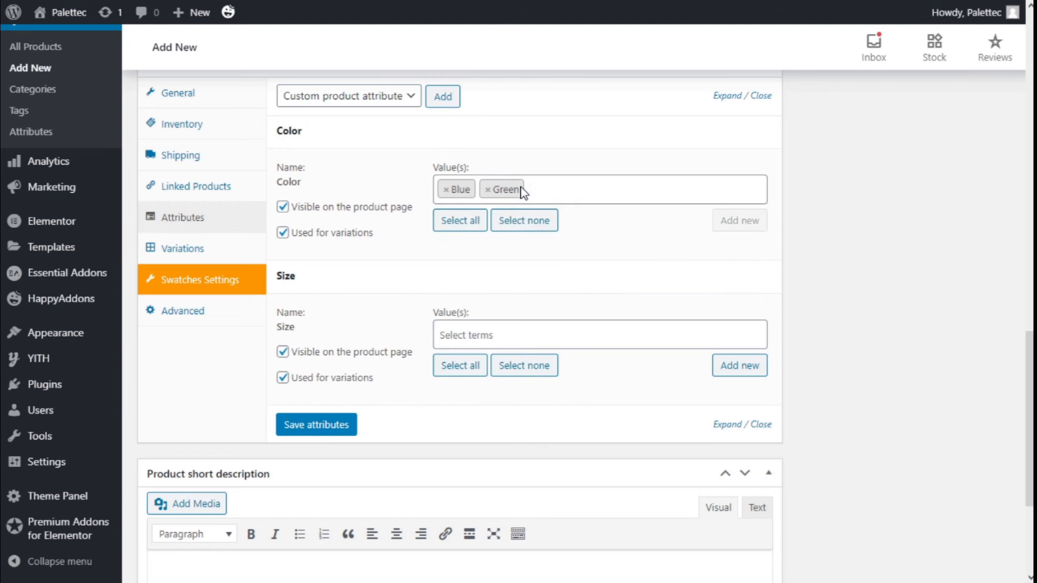
pyautogui.click(487, 268)
# Step: Assign the terms L, M and S as values of the Size attribute and save the product's attributes
pyautogui.click(467, 338)
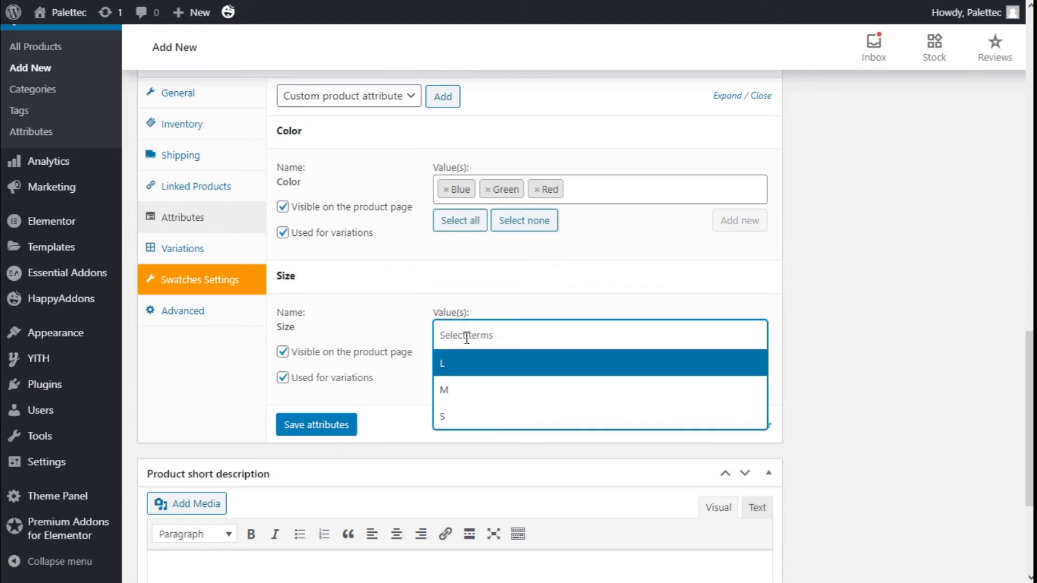
pyautogui.click(454, 370)
pyautogui.click(465, 336)
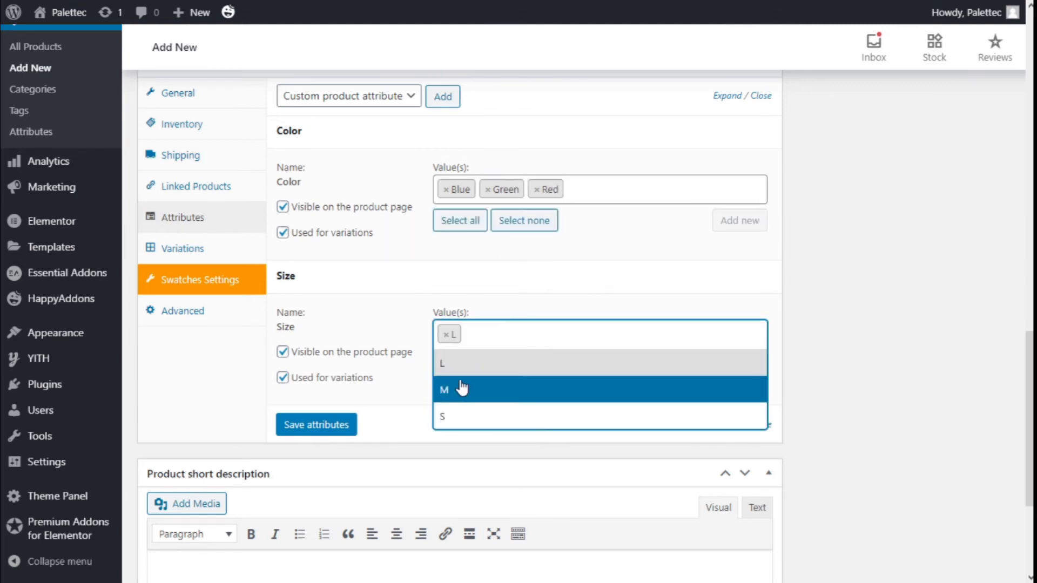
pyautogui.click(463, 387)
pyautogui.click(518, 335)
pyautogui.click(456, 421)
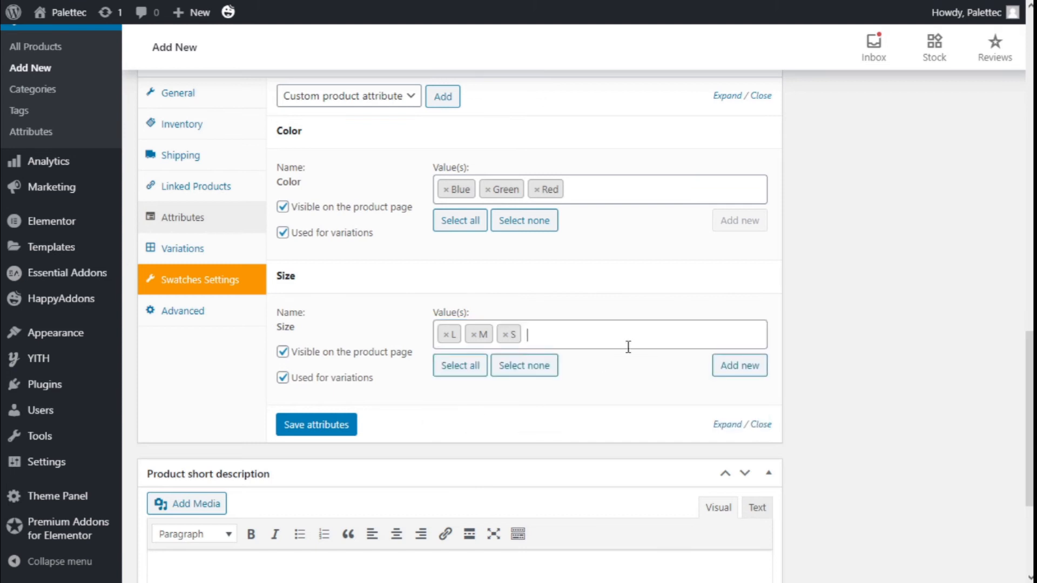
pyautogui.click(320, 427)
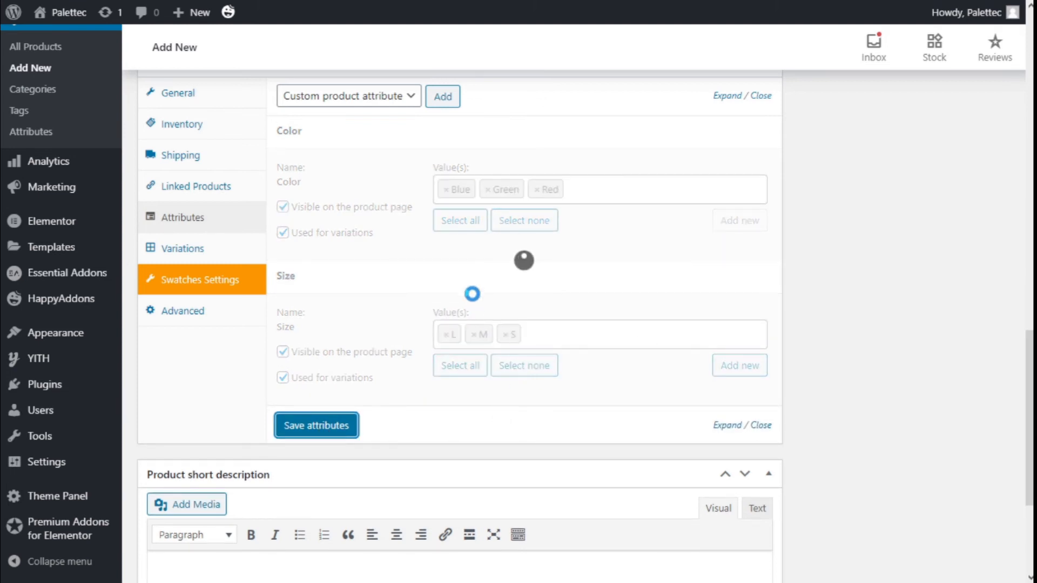
# Step: Open the product's Variations data and create variations from all attributes, accepting the confirmation
pyautogui.scroll(-5, 439, 301)
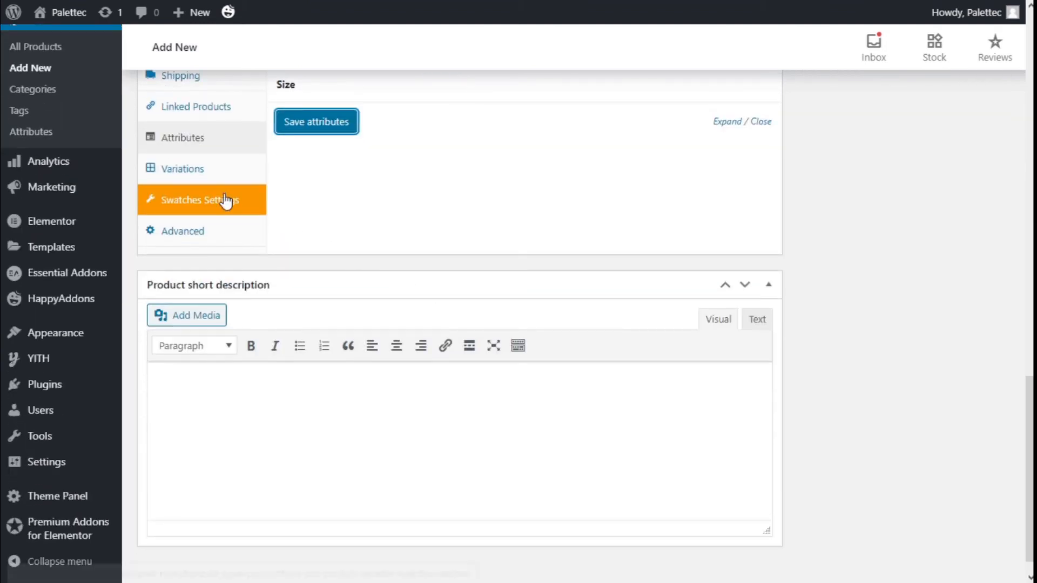
pyautogui.click(187, 170)
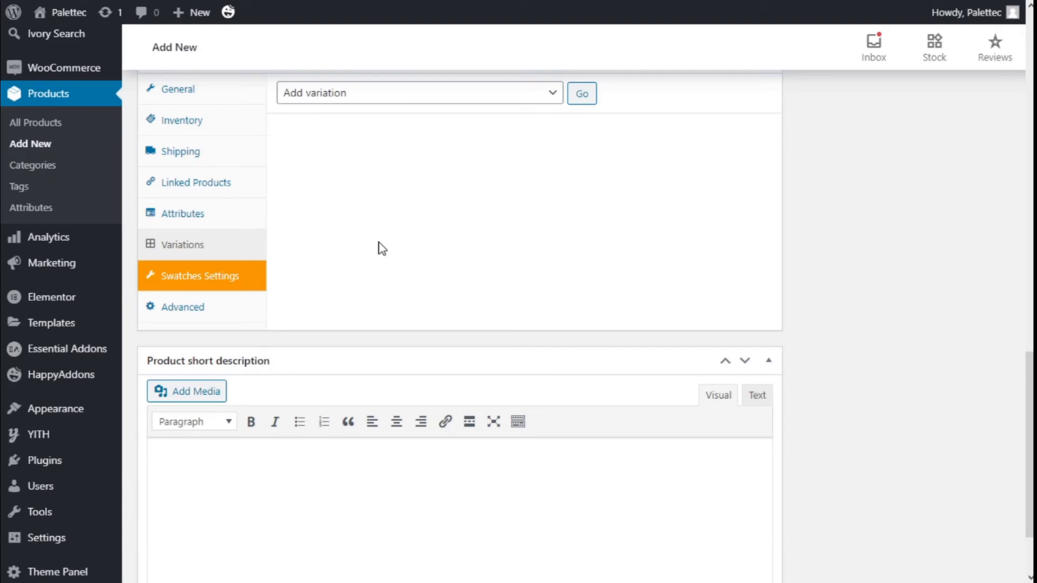
pyautogui.scroll(1, 381, 244)
pyautogui.click(346, 174)
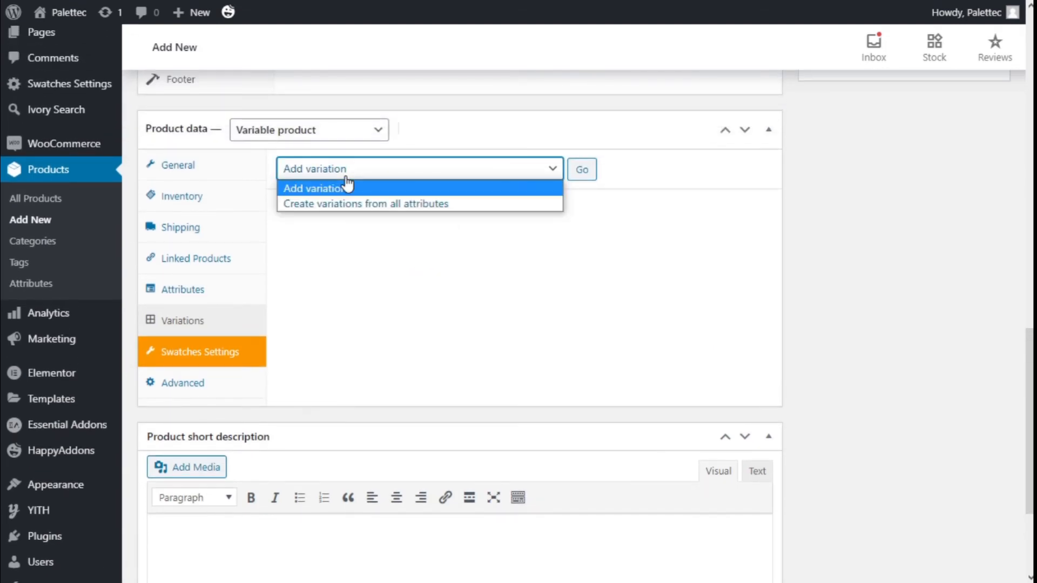
pyautogui.click(344, 204)
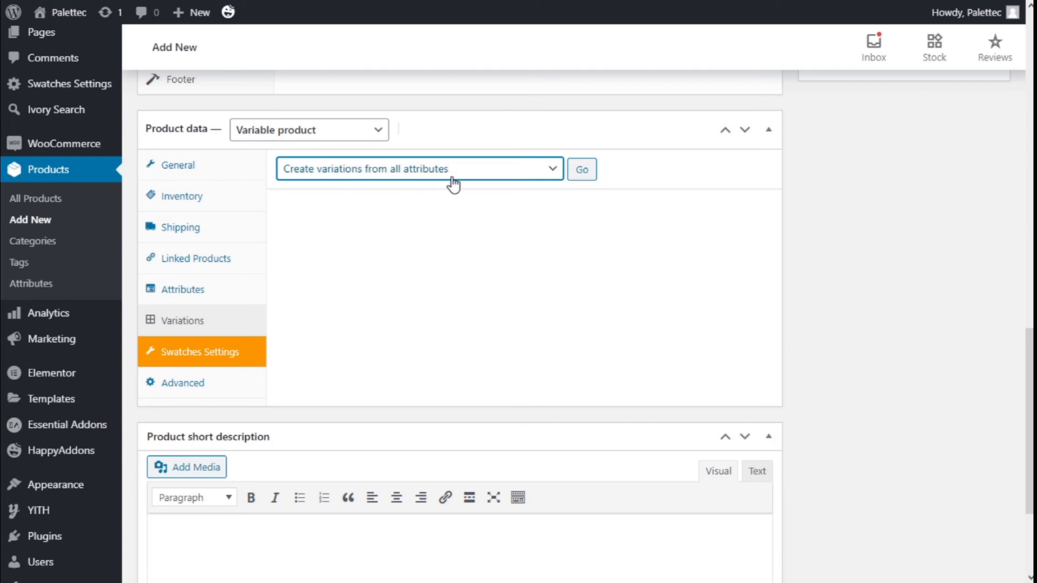
pyautogui.click(582, 171)
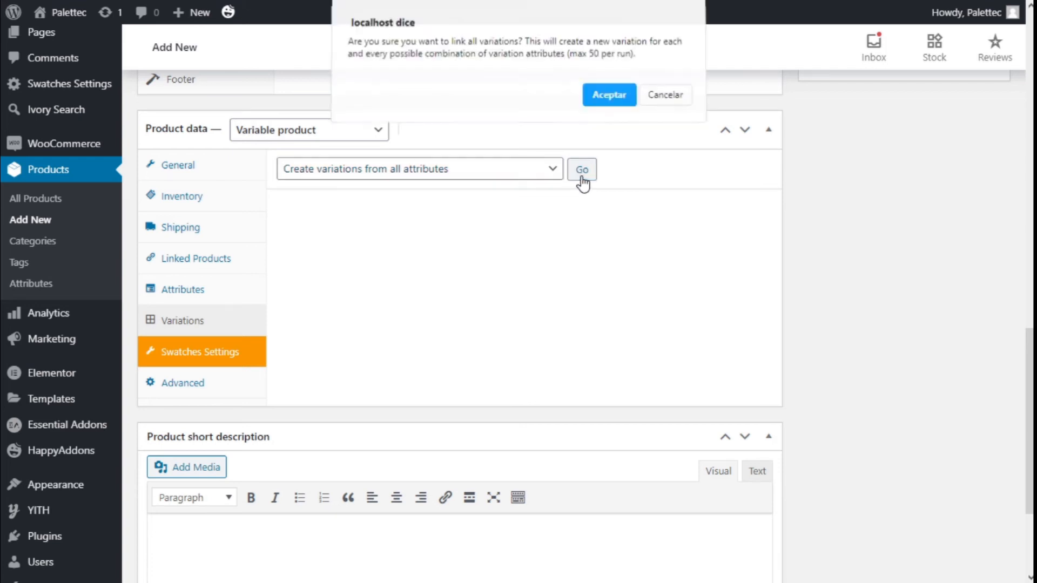
pyautogui.click(618, 103)
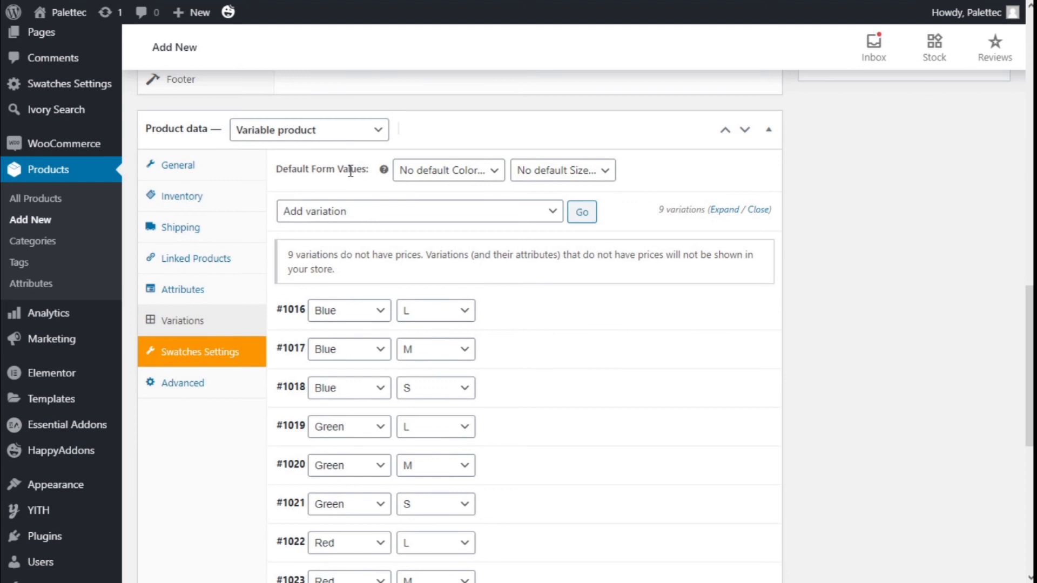
# Step: Set the default form values of the variations to color Red and size L
pyautogui.click(433, 172)
pyautogui.click(461, 233)
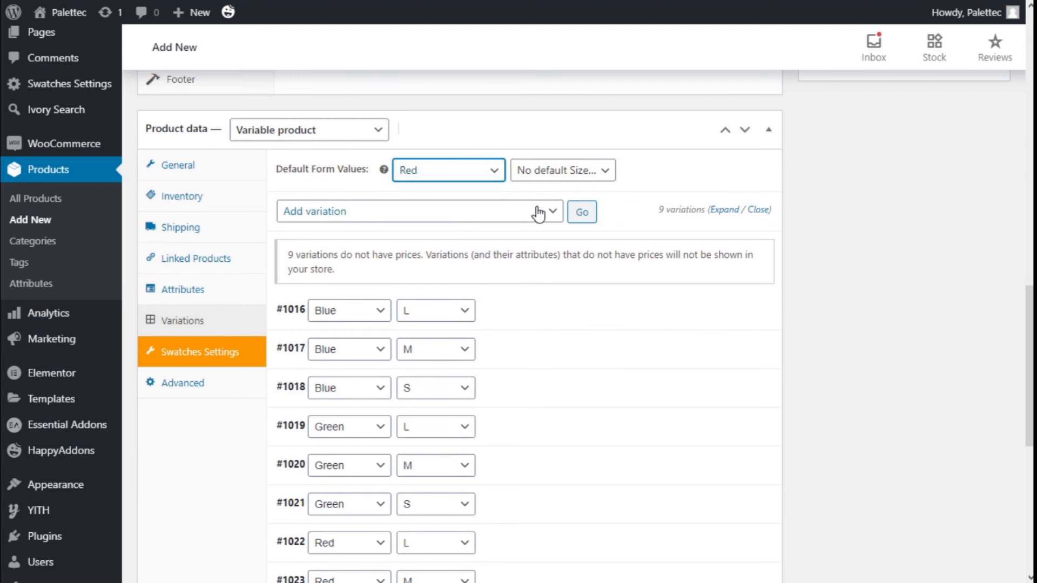
pyautogui.click(548, 170)
pyautogui.click(539, 205)
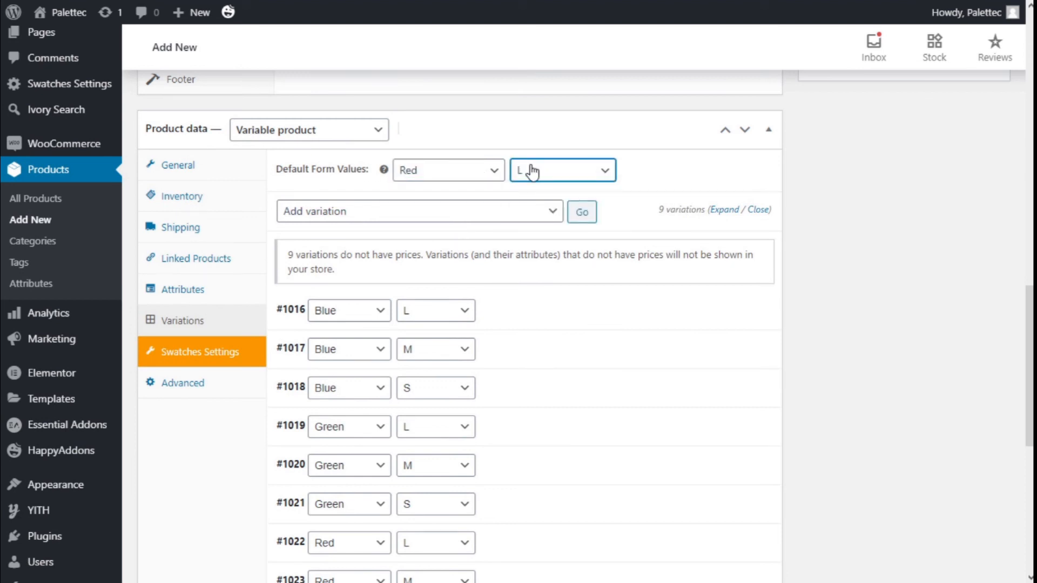
# Step: Expand the Blue, size L variation and set its regular price to £7 with the stock status In stock
pyautogui.scroll(-2, 689, 167)
pyautogui.scroll(-2, 432, 108)
pyautogui.scroll(-2, 324, 120)
pyautogui.scroll(2, 297, 179)
pyautogui.click(303, 174)
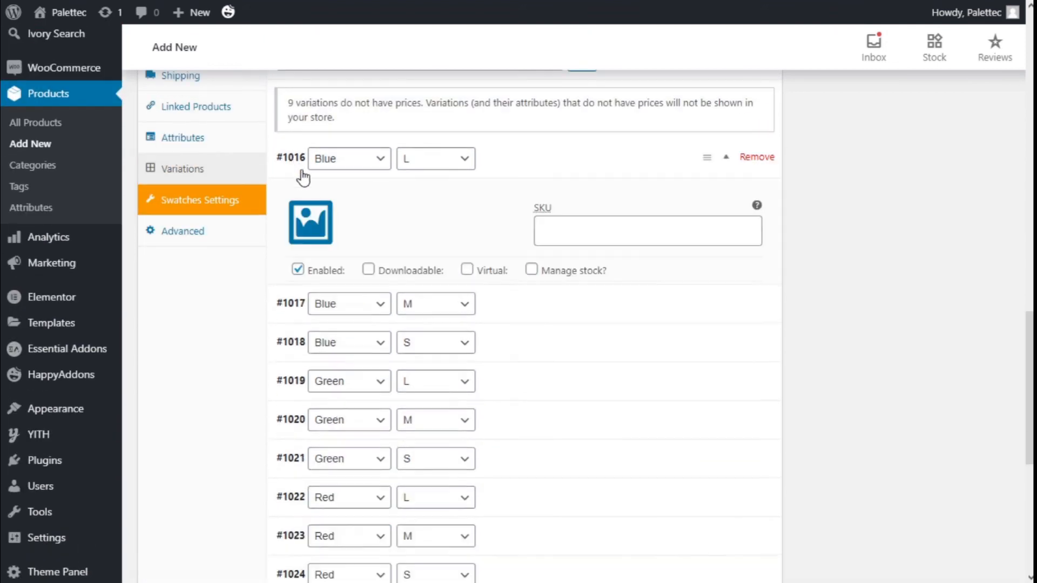
pyautogui.scroll(-1, 333, 296)
pyautogui.click(334, 261)
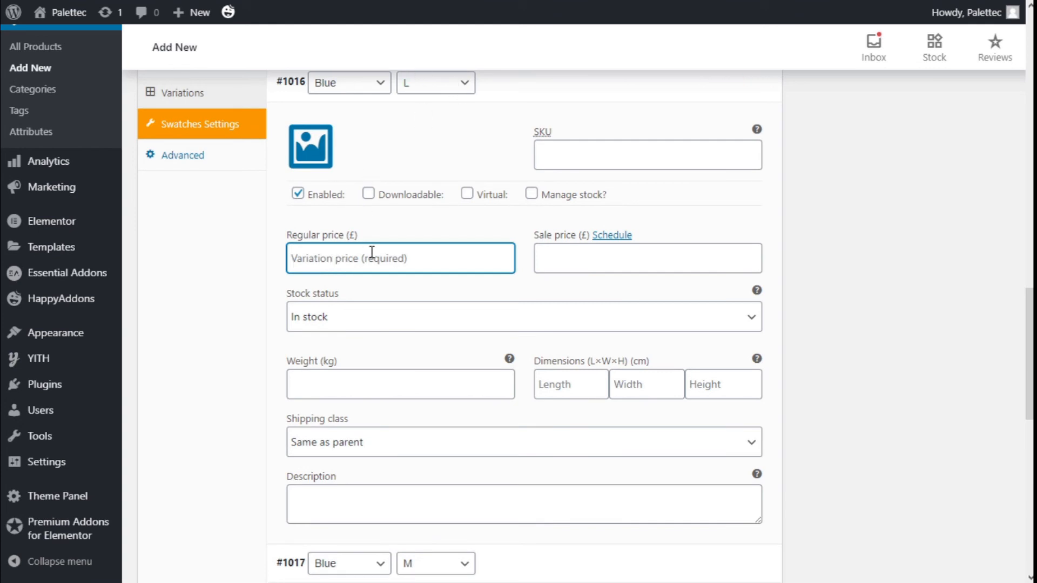
pyautogui.write('7')
pyautogui.scroll(-2, 348, 221)
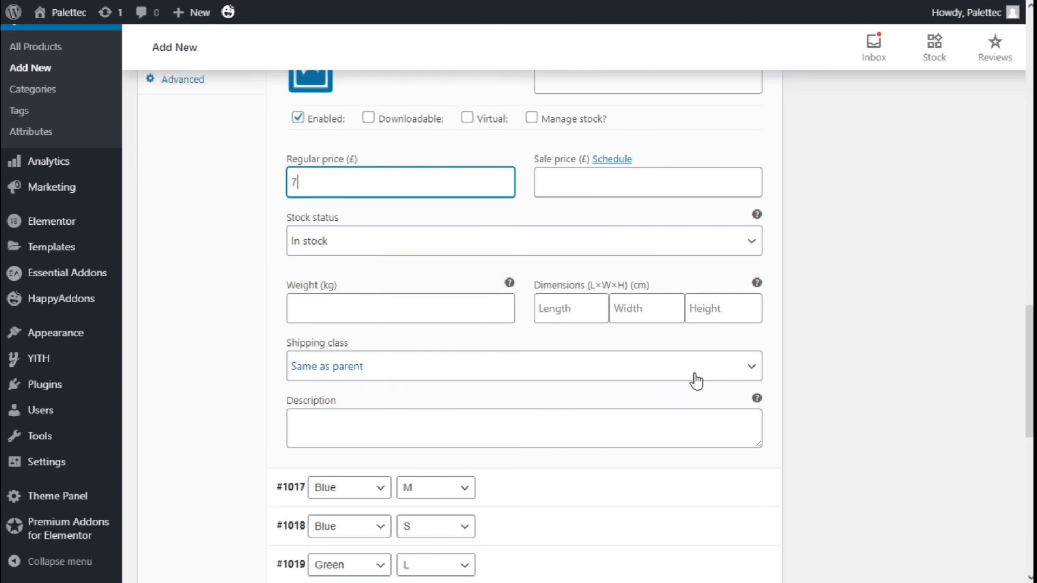
pyautogui.click(419, 243)
pyautogui.click(420, 245)
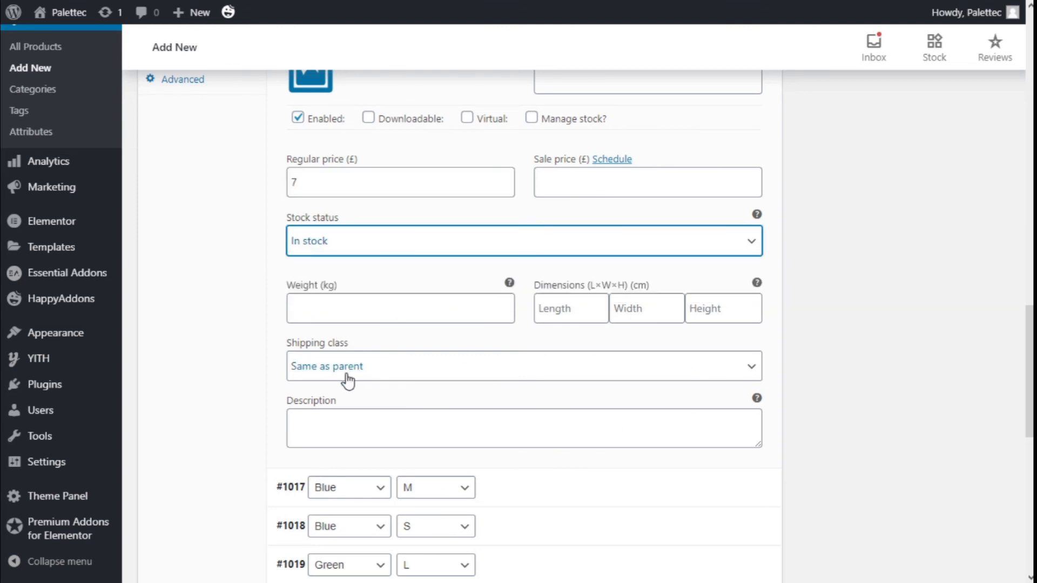
# Step: Set the single red autumn tree picture from the media library as the Blue, size L variation's image and collapse the variation
pyautogui.scroll(3, 320, 294)
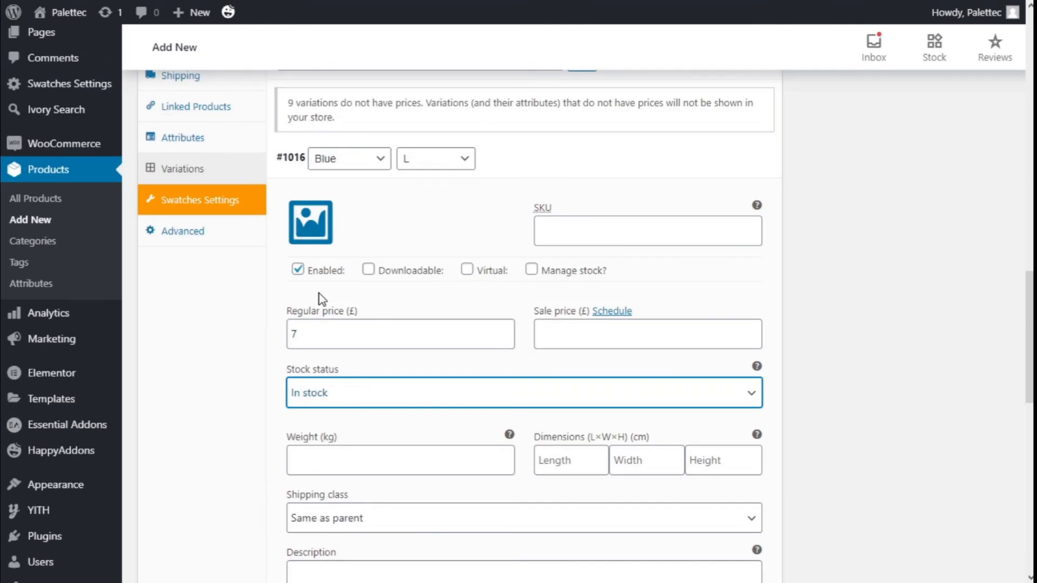
pyautogui.click(312, 227)
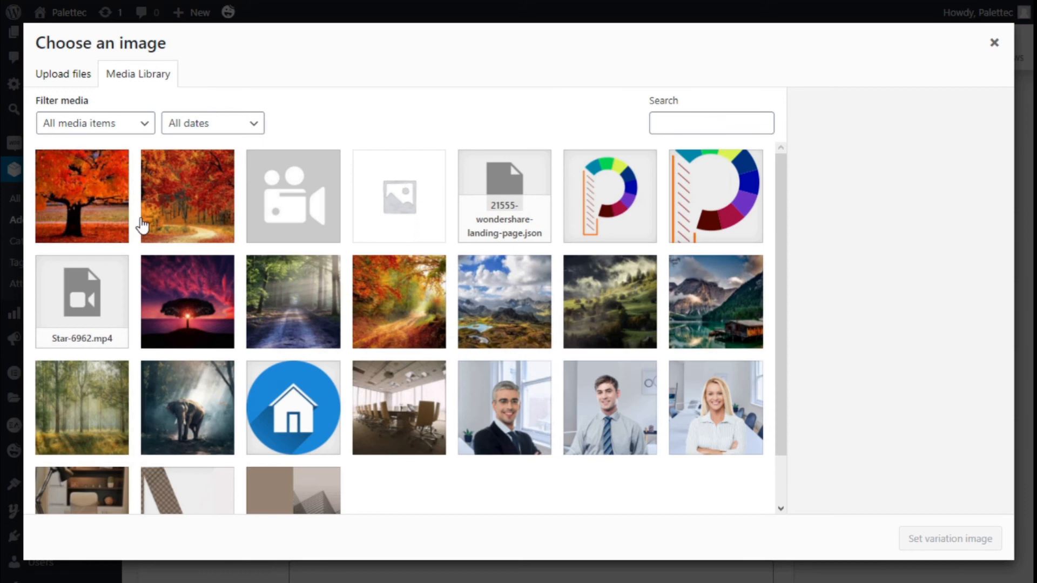
pyautogui.click(104, 211)
pyautogui.click(918, 539)
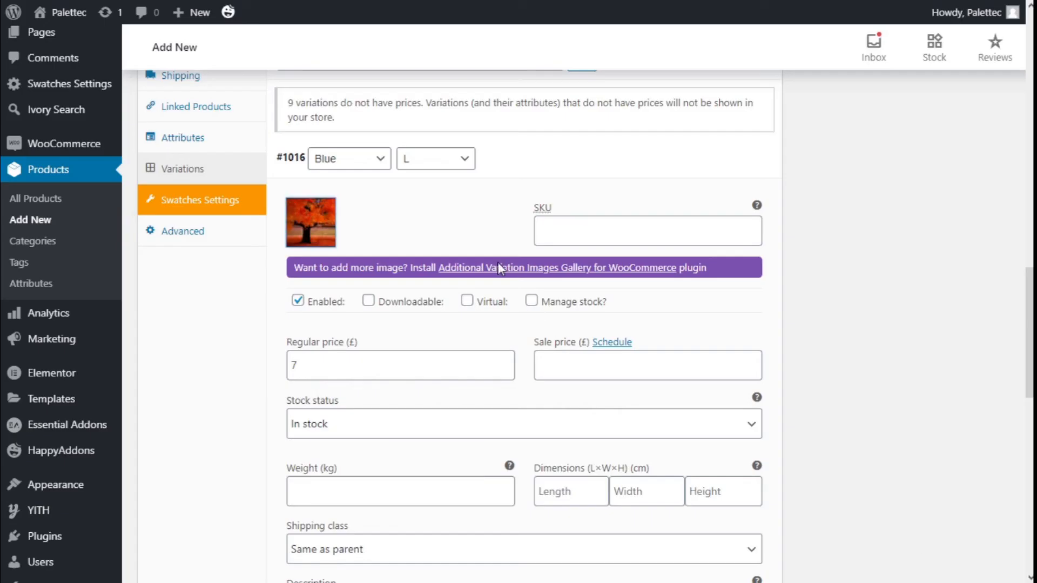
pyautogui.click(295, 168)
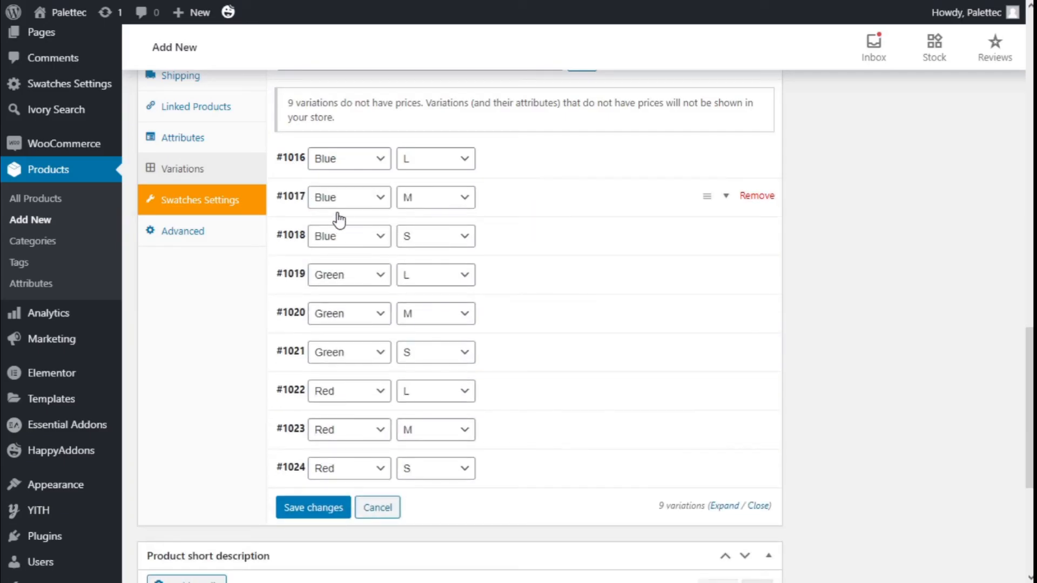
# Step: Expand the Red, size L variation and set its regular price to £7
pyautogui.scroll(-2, 340, 225)
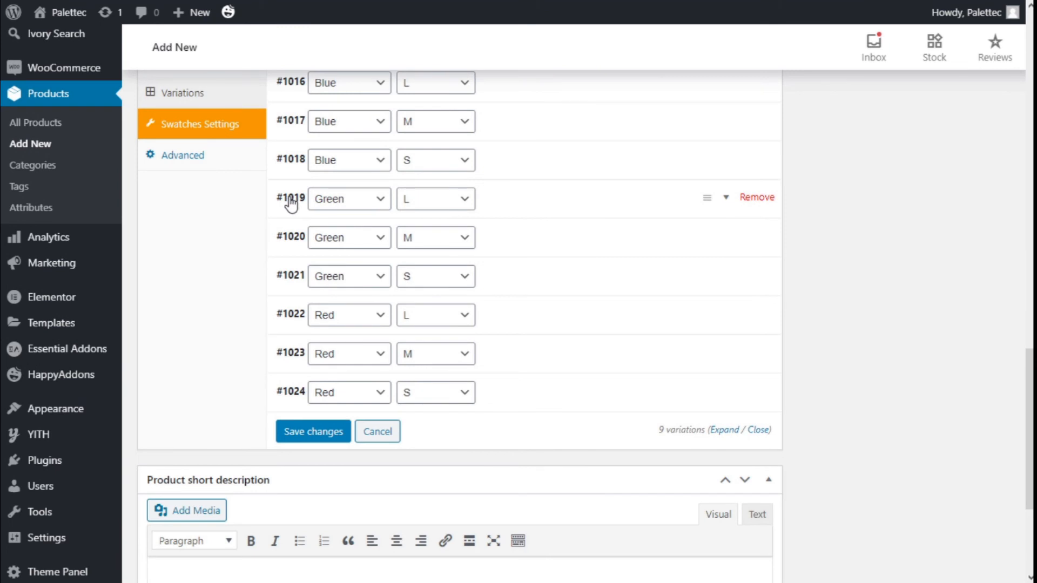
pyautogui.click(294, 319)
pyautogui.scroll(-3, 295, 318)
pyautogui.click(328, 339)
pyautogui.write('1')
# Step: Set the red autumn forest path picture from the media library as the Red, size L variation's image and collapse the variation
pyautogui.click(312, 224)
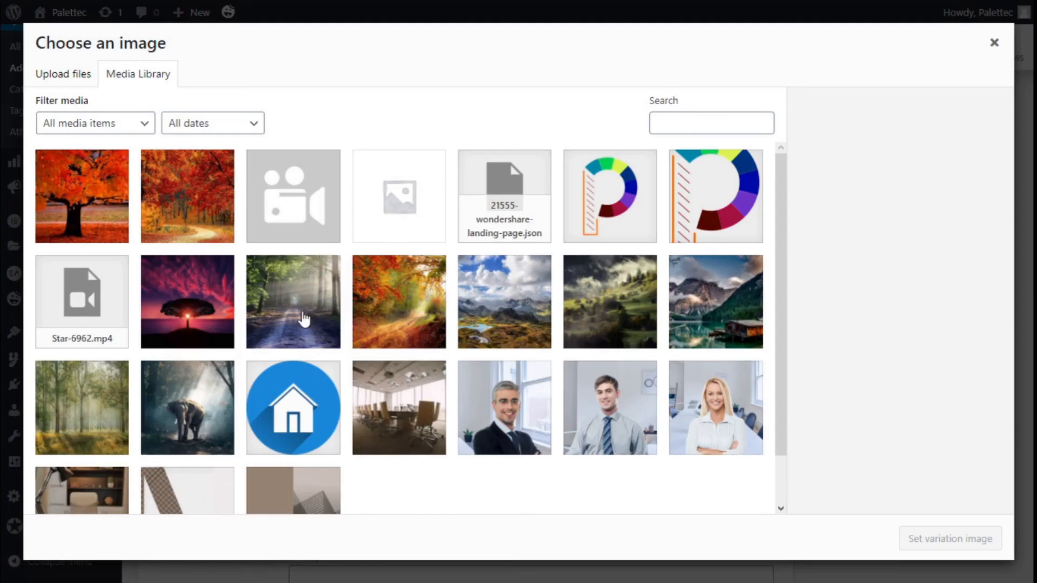
pyautogui.click(174, 203)
pyautogui.click(926, 540)
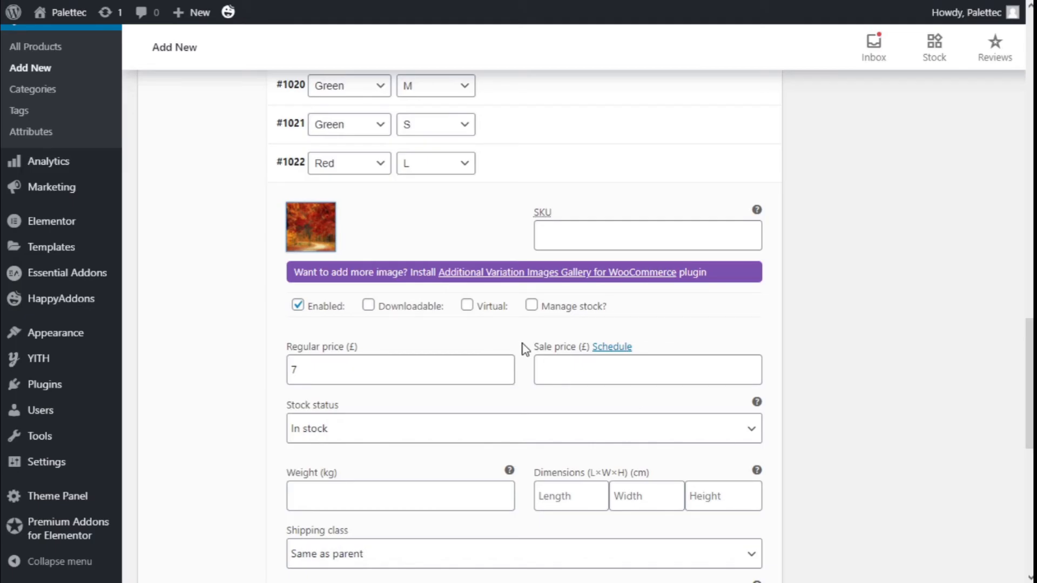
pyautogui.scroll(3, 432, 348)
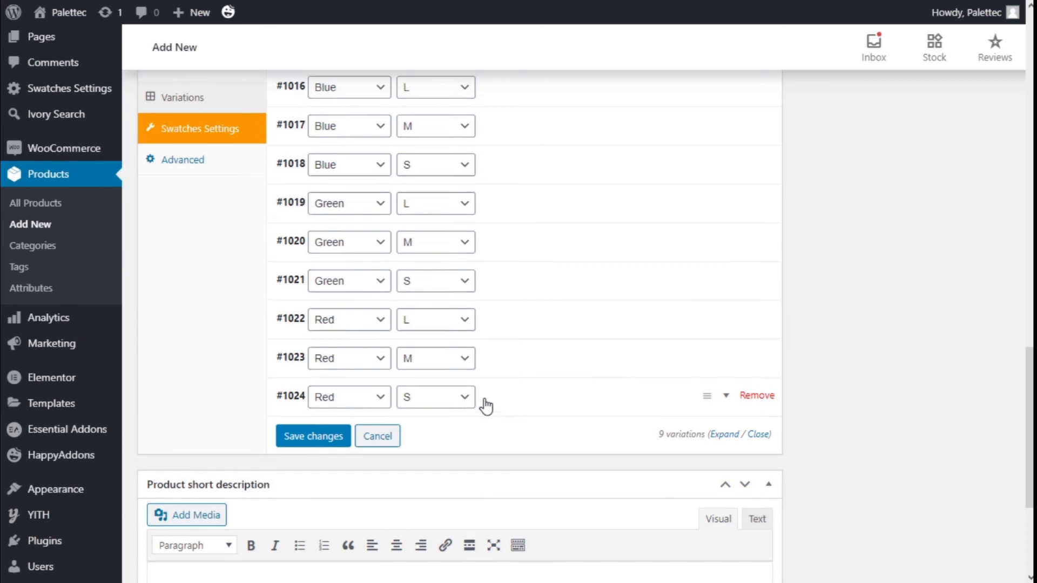
# Step: Check the details of the Blue, size M variation and those of the Blue, size L variation
pyautogui.scroll(1, 485, 402)
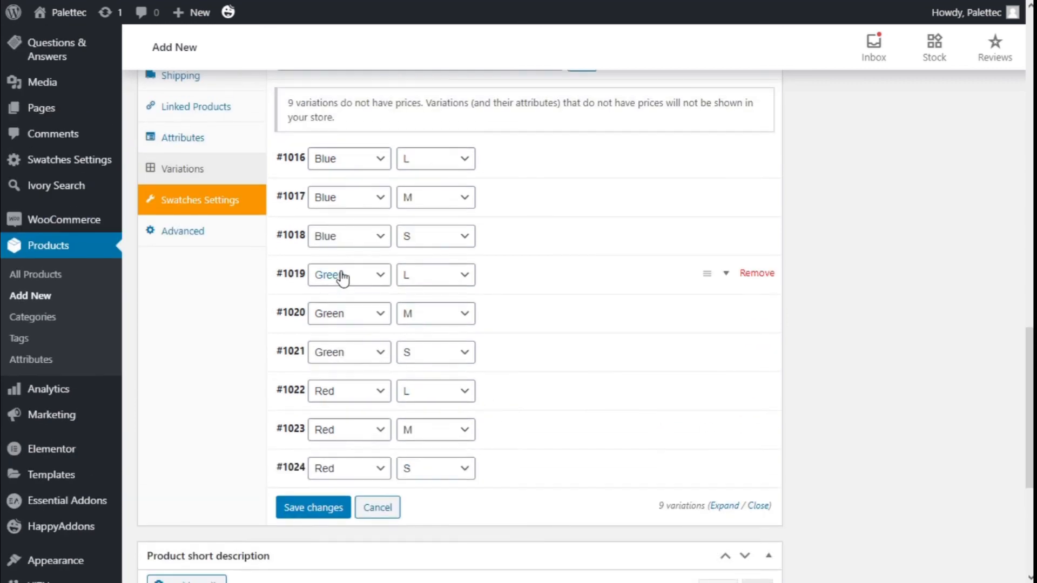
pyautogui.click(300, 212)
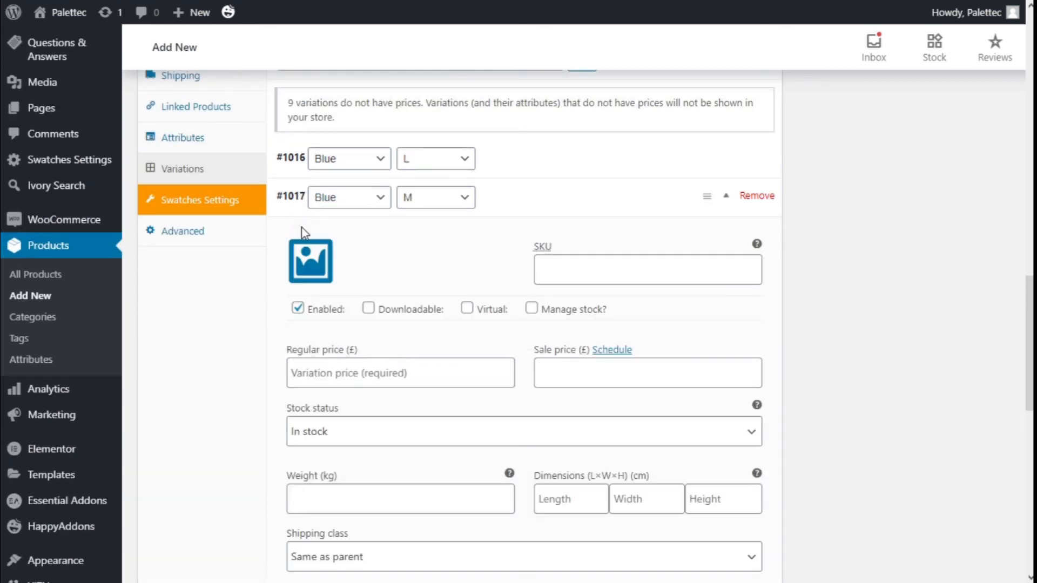
pyautogui.click(287, 200)
pyautogui.click(294, 158)
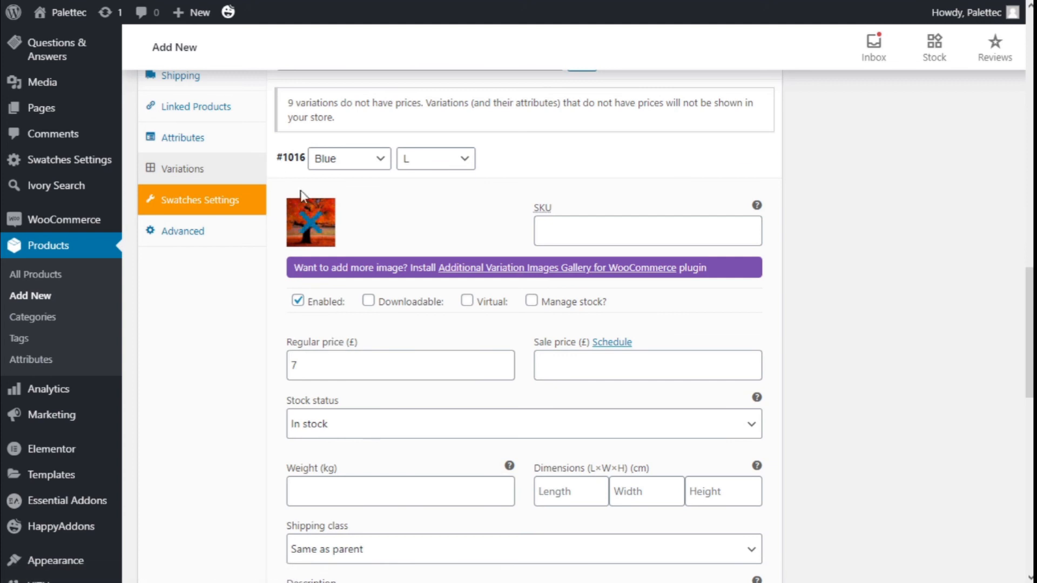
# Step: Collapse the open Blue, size L variation and save the changes to all the product's variations
pyautogui.click(292, 159)
pyautogui.scroll(-1, 294, 202)
pyautogui.click(294, 202)
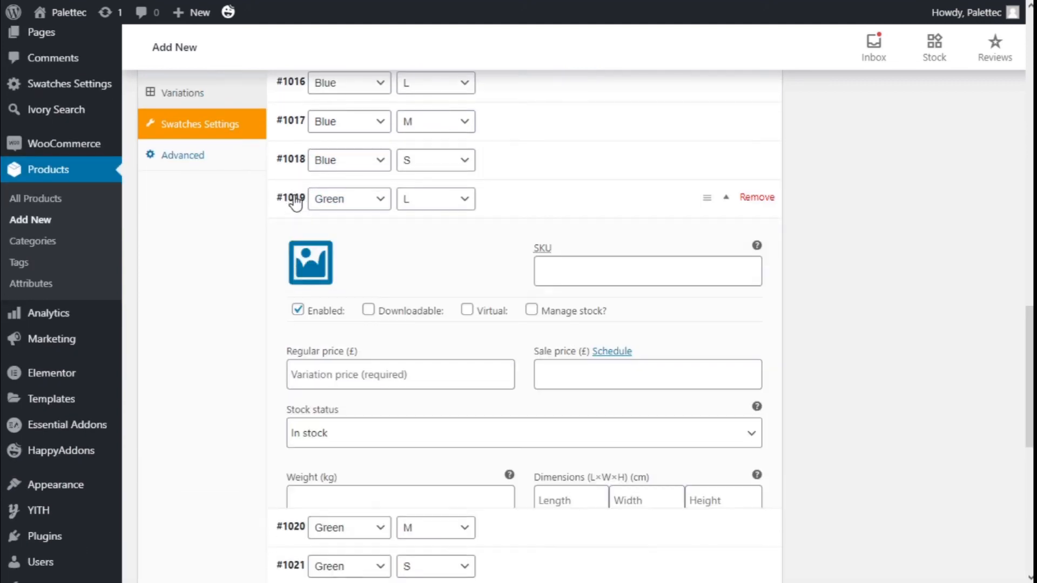
pyautogui.click(296, 203)
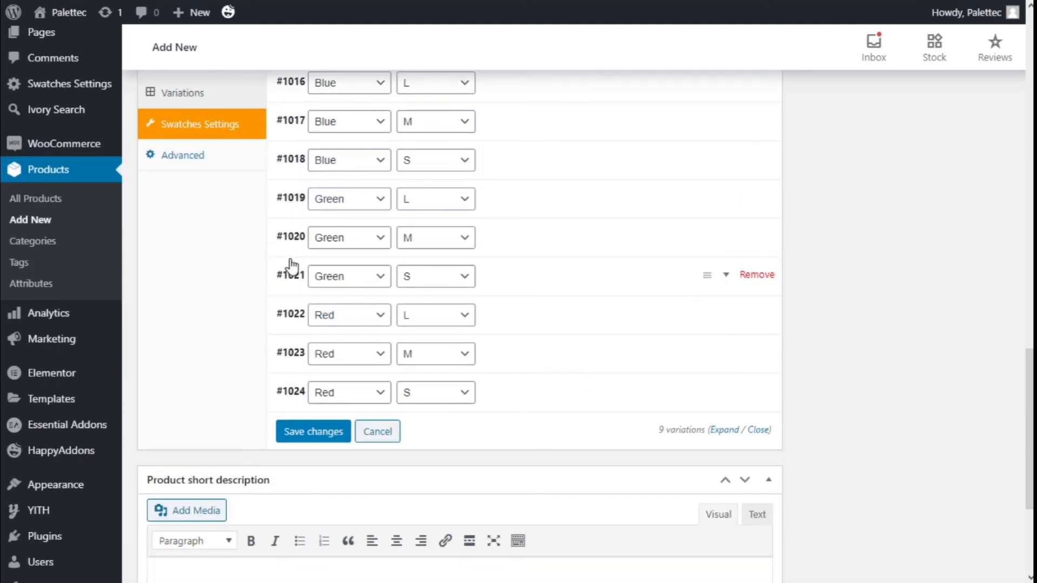
pyautogui.click(332, 435)
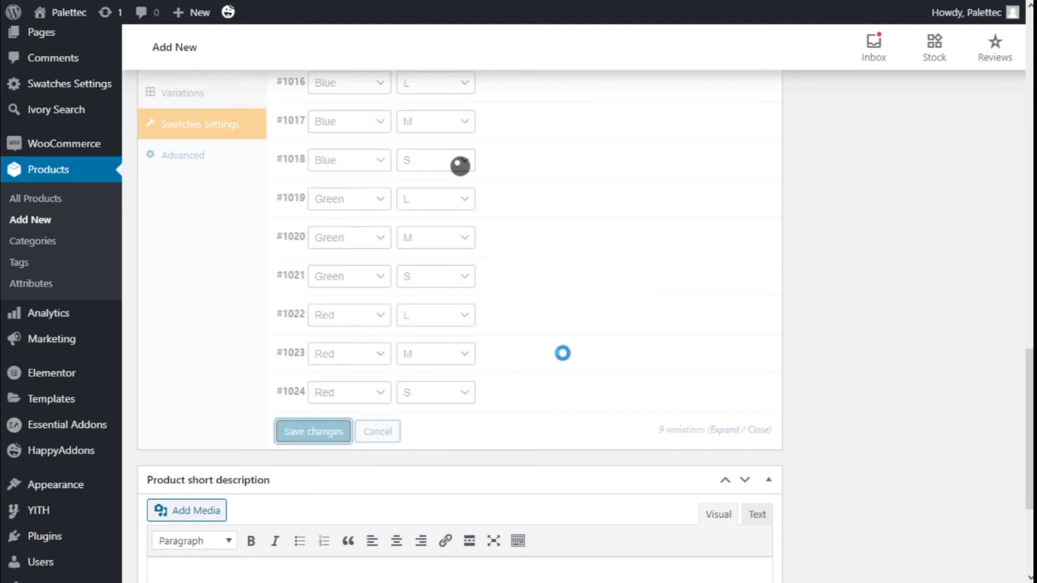
# Step: Publish Product 3
pyautogui.scroll(3, 678, 314)
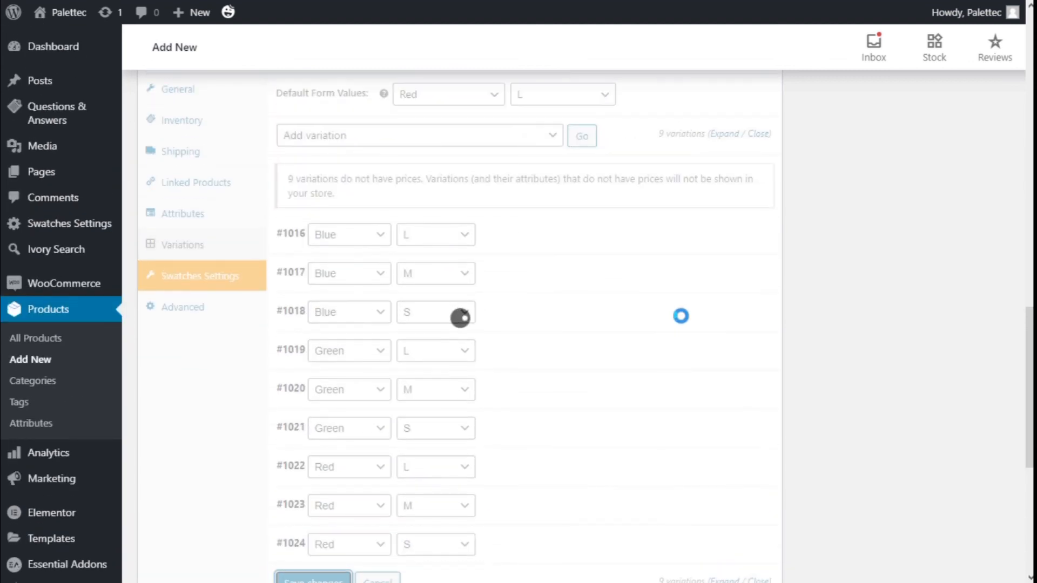
pyautogui.scroll(14, 682, 319)
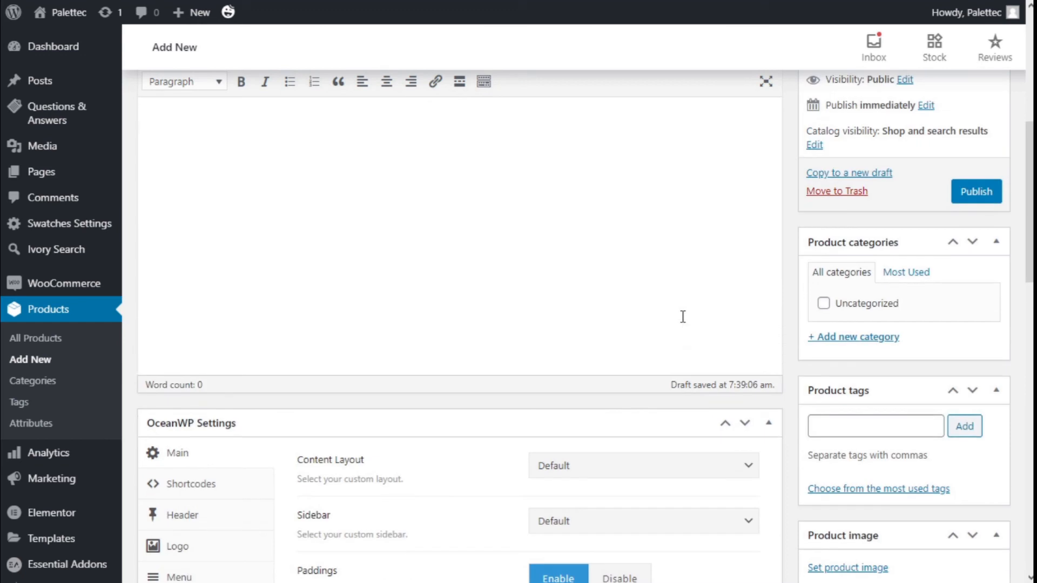
pyautogui.click(974, 216)
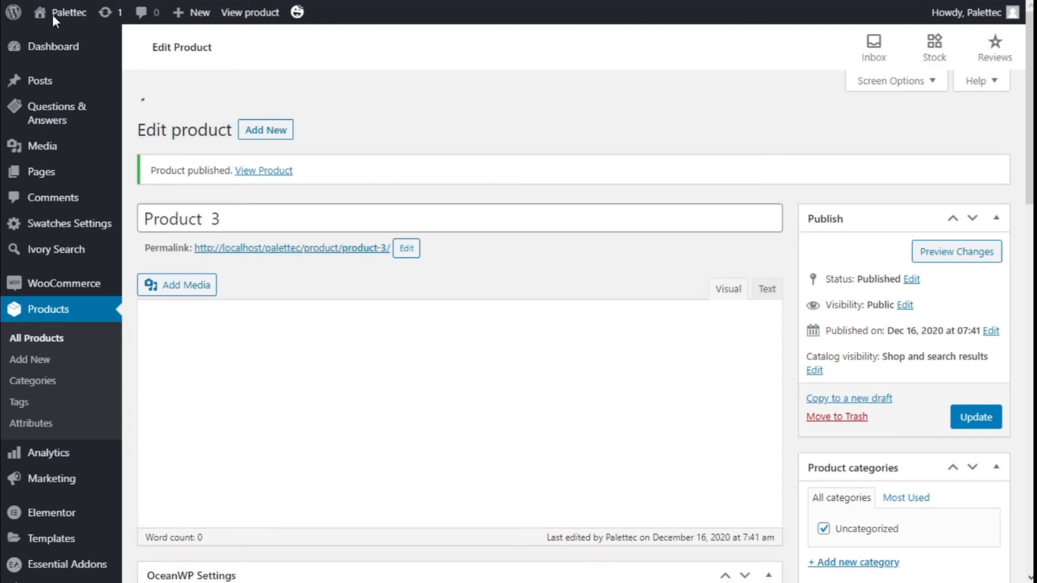
# Step: Visit the store from the admin area and open the Product 3 page
pyautogui.moveTo(61, 21)
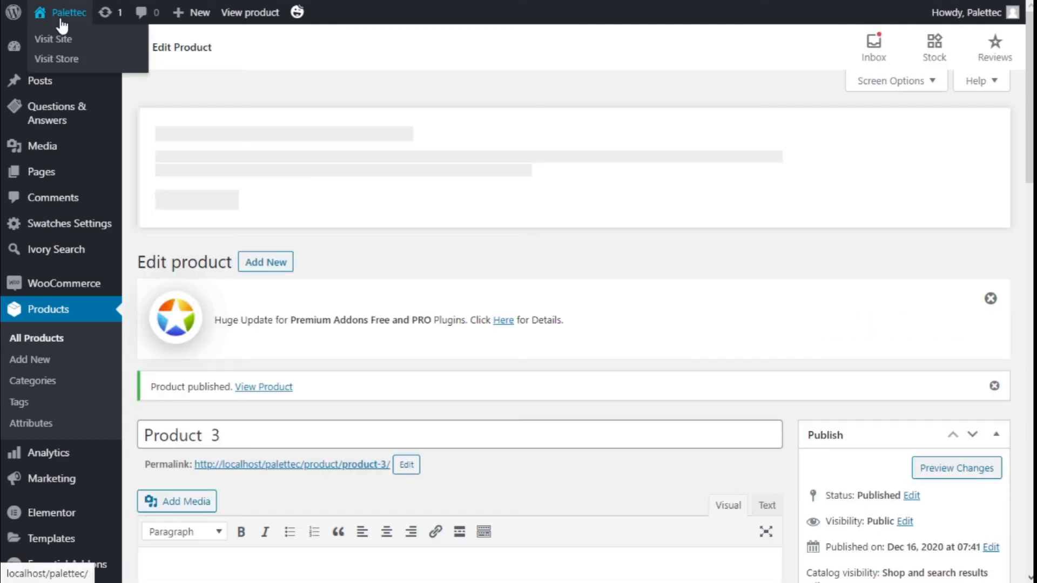
pyautogui.click(64, 59)
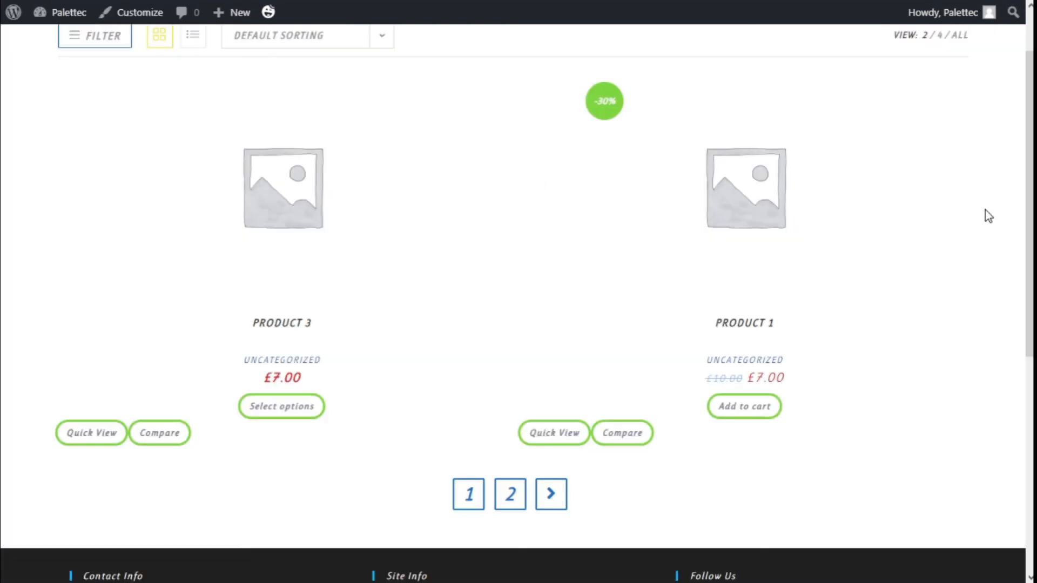
pyautogui.scroll(1, 919, 190)
pyautogui.scroll(-1, 918, 191)
pyautogui.click(301, 326)
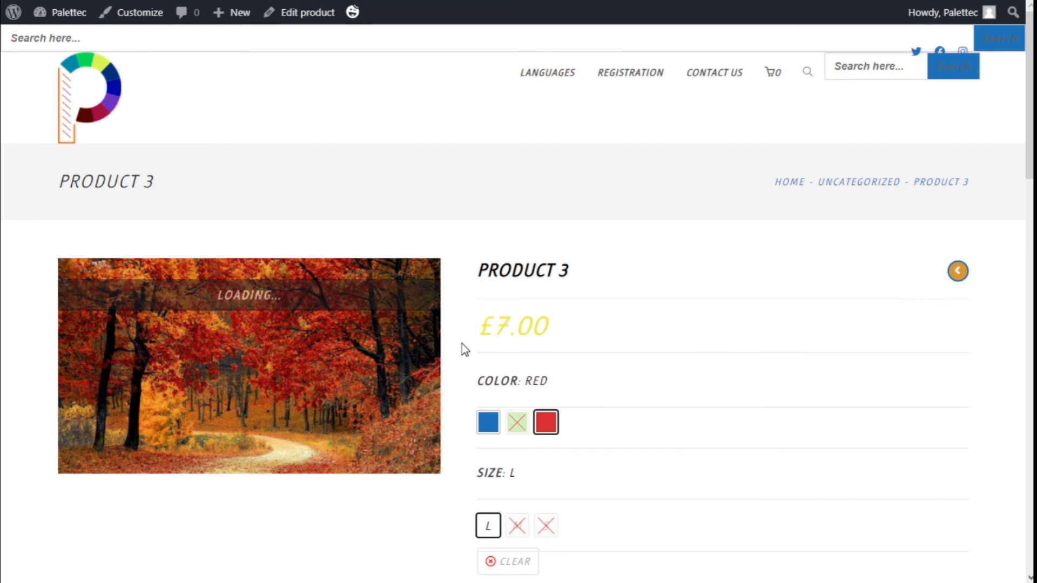
# Step: Select the Blue color swatch on the Product 3 page and check the variation's picture and purchase options
pyautogui.scroll(-3, 462, 344)
pyautogui.click(489, 276)
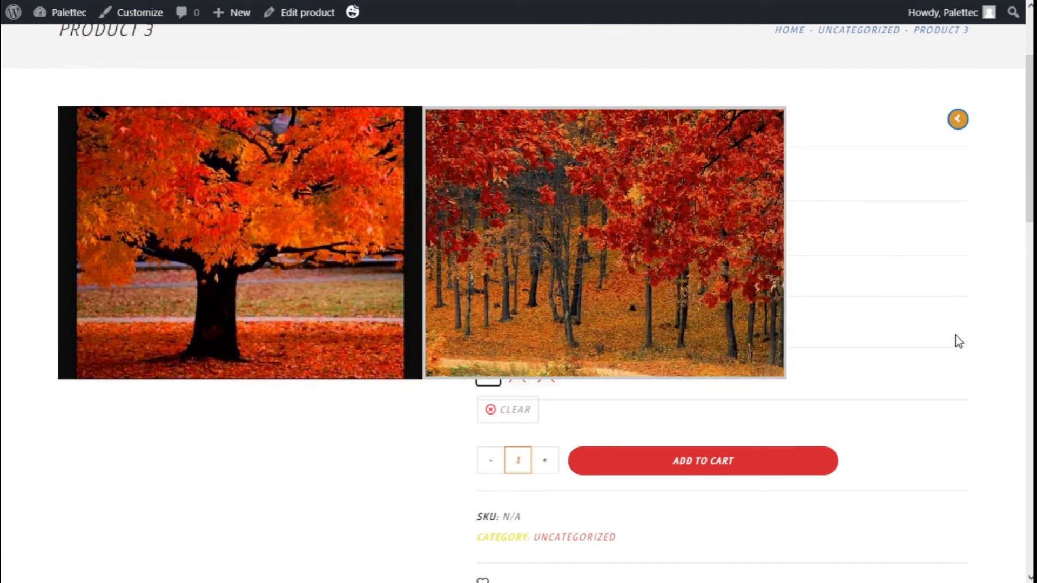
pyautogui.scroll(-4, 955, 335)
pyautogui.scroll(3, 626, 333)
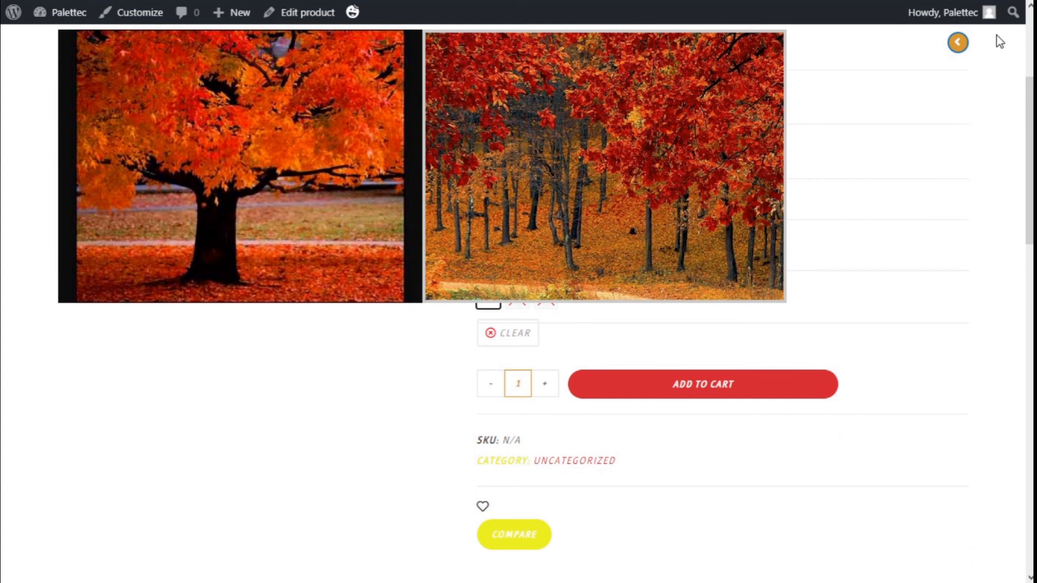
# Step: View the neighbouring Product 2 page and return to the store's product list
pyautogui.click(957, 43)
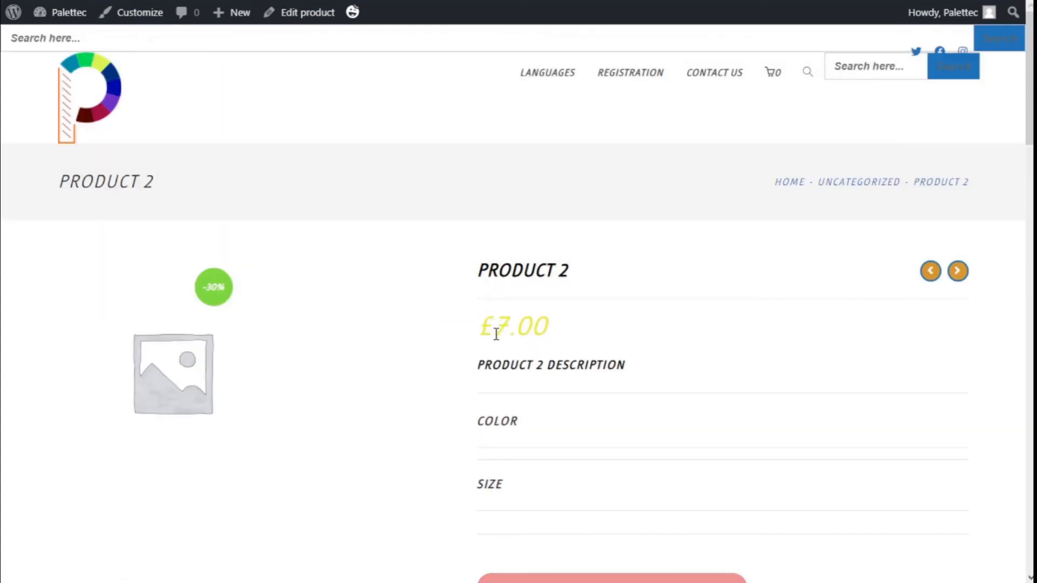
pyautogui.scroll(-2, 494, 331)
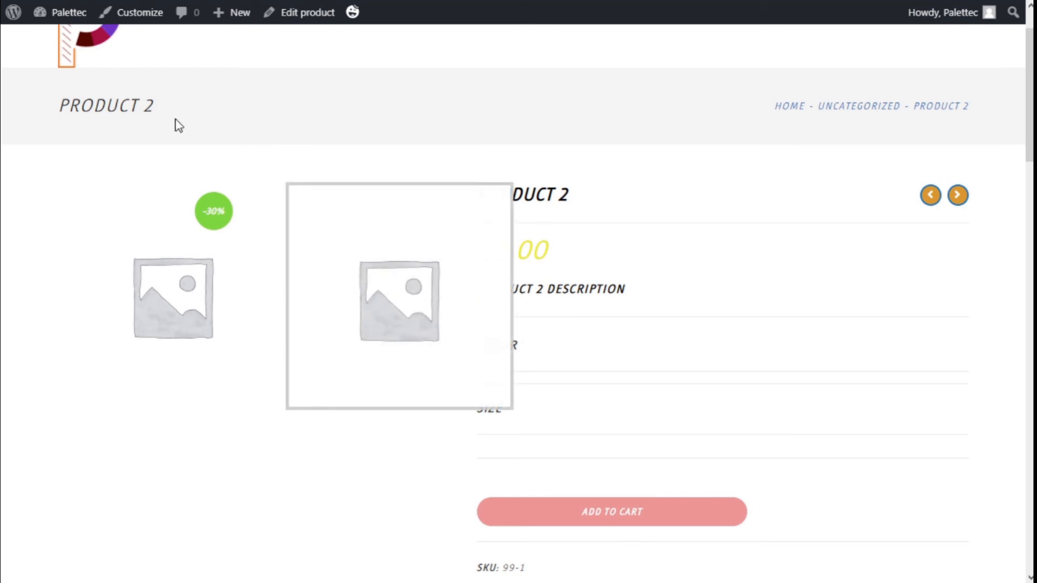
pyautogui.click(791, 111)
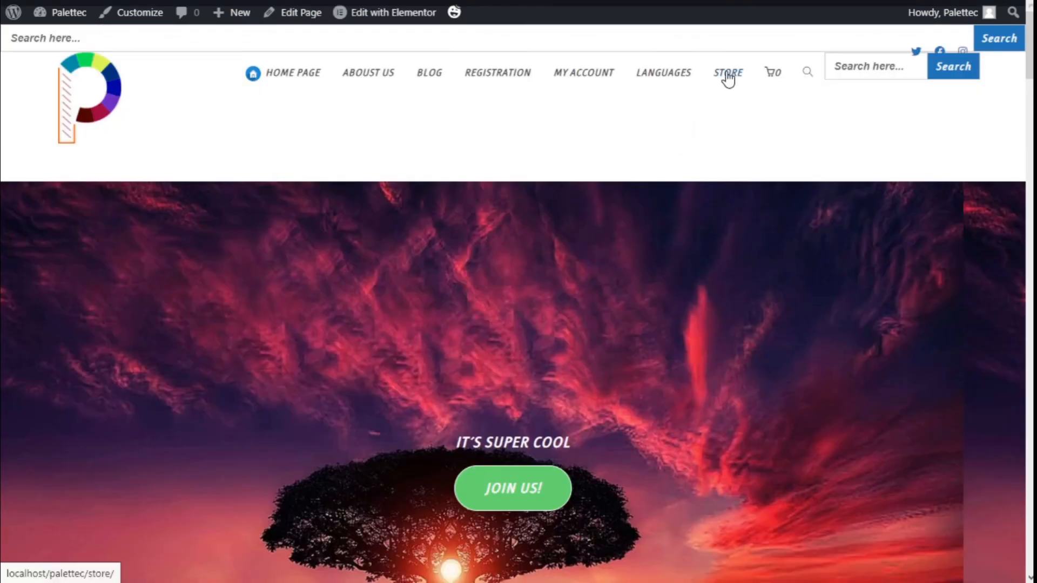
pyautogui.click(727, 74)
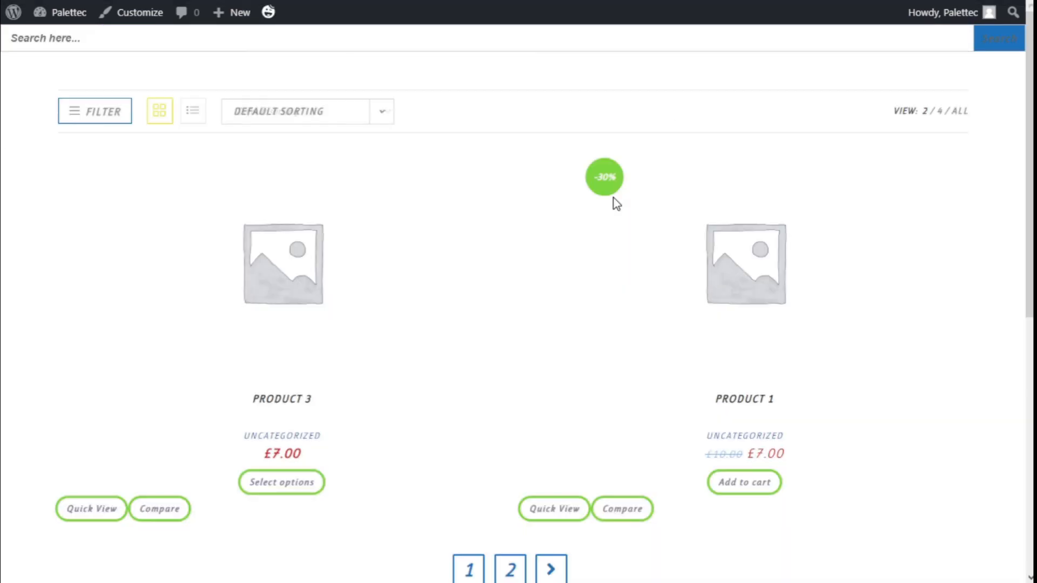
# Step: Reopen the Product 3 page, examine its Color and Size swatches, and compare the Blue picture with the Red one
pyautogui.scroll(-2, 616, 204)
pyautogui.click(265, 324)
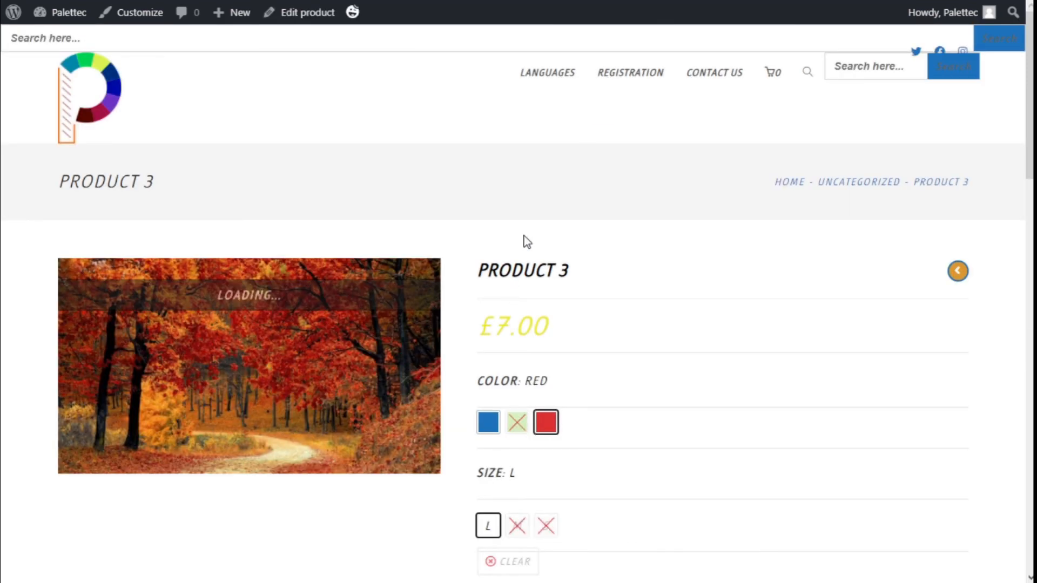
pyautogui.scroll(-3, 528, 242)
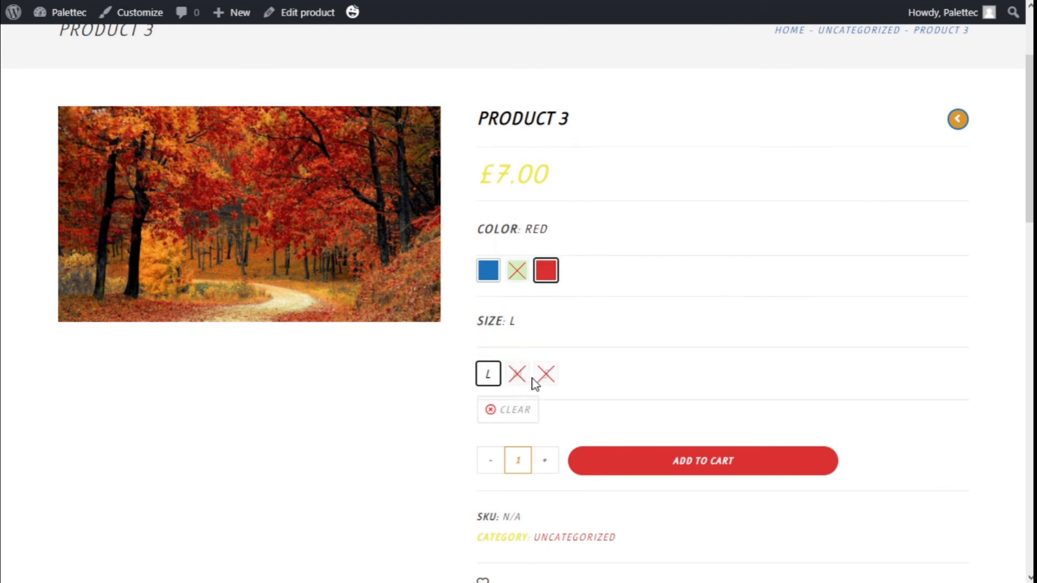
pyautogui.scroll(-1, 586, 316)
pyautogui.scroll(-1, 586, 316)
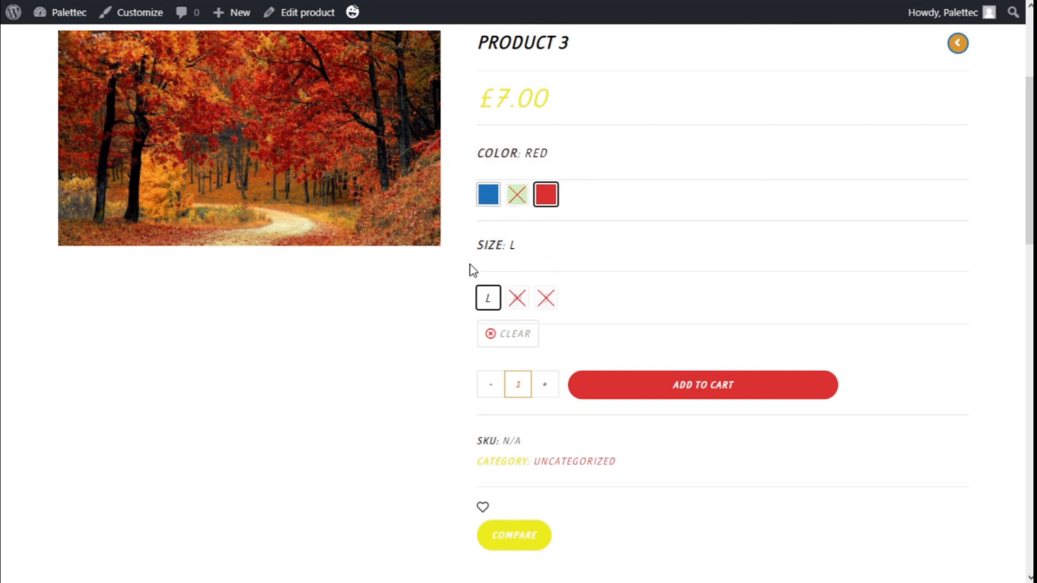
pyautogui.click(494, 201)
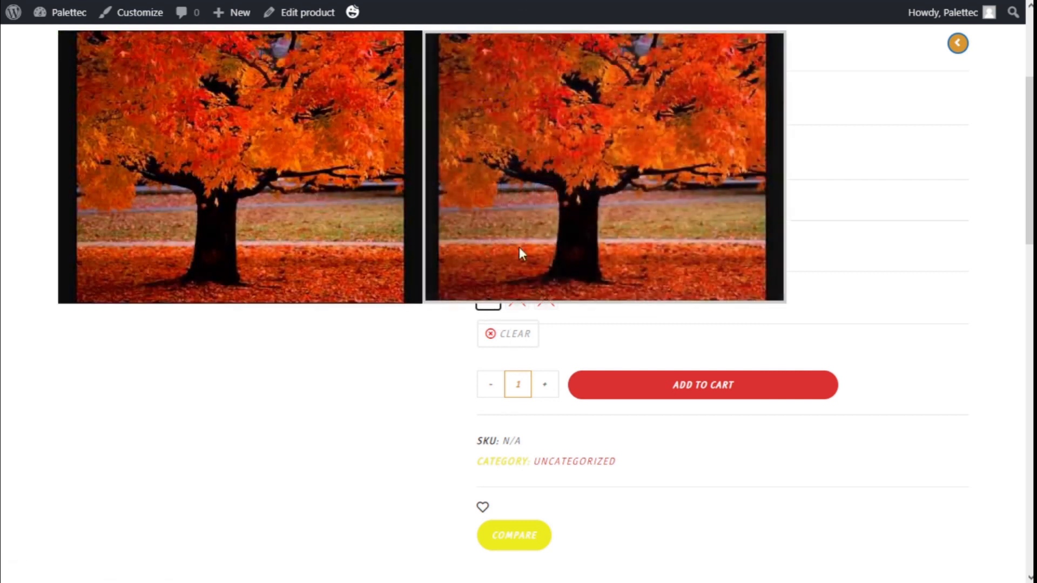
pyautogui.click(545, 201)
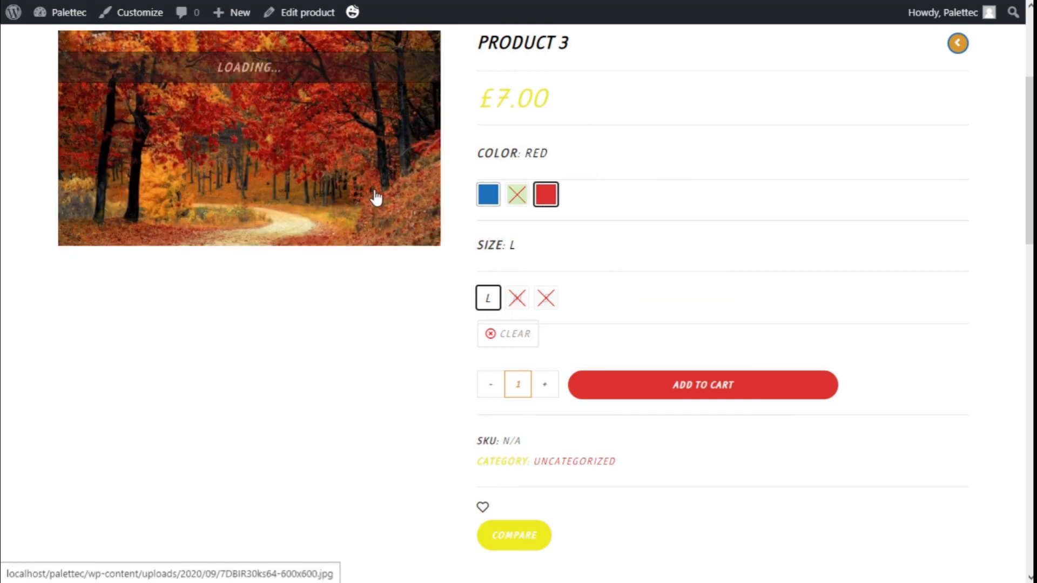
# Step: Add one Product 3 in Red, size L to the cart
pyautogui.scroll(-1, 664, 250)
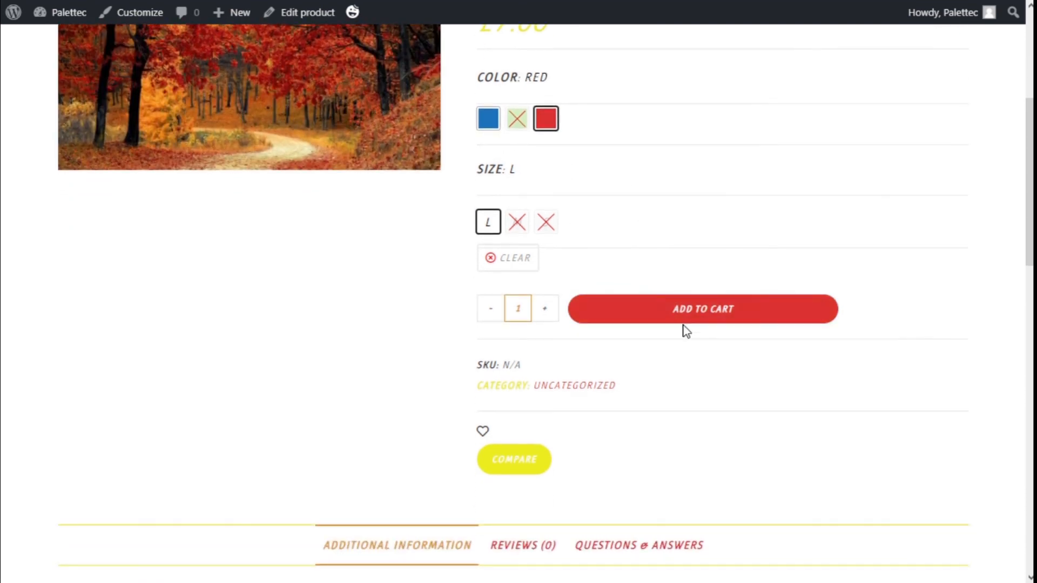
pyautogui.click(719, 321)
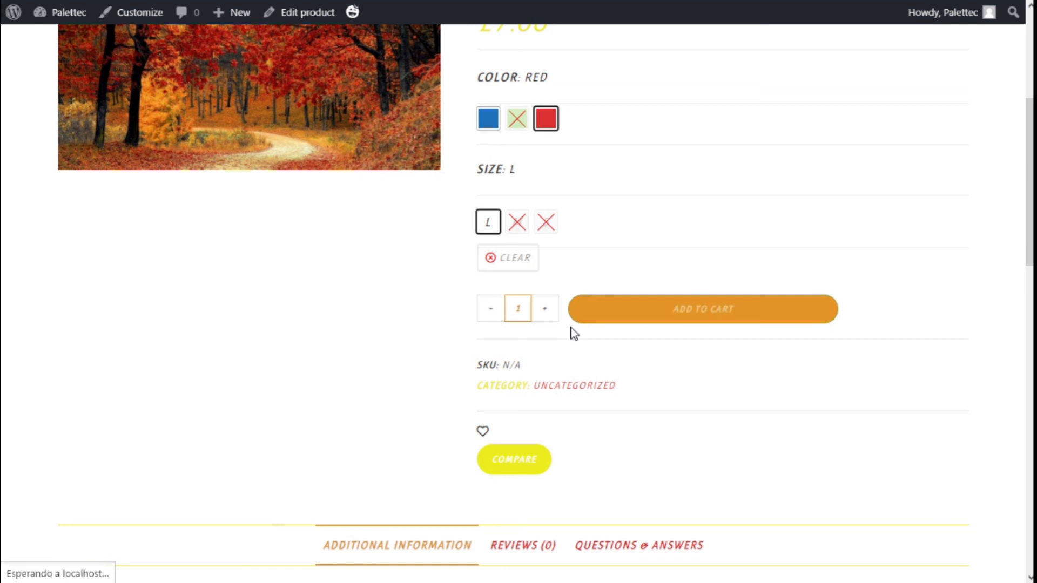